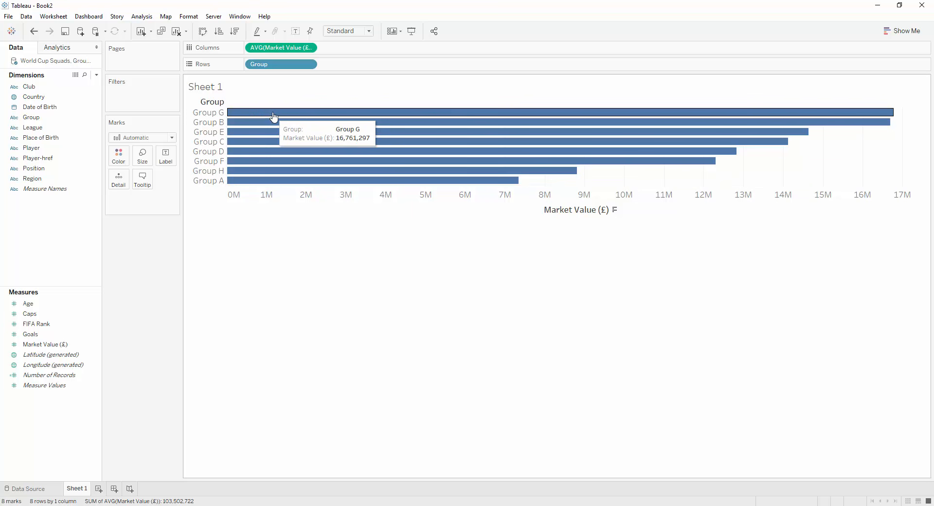
- Add the Country dimension to the rows after Group in the market value bar chart
{"action": "left_click", "coordinate": [274, 113]}
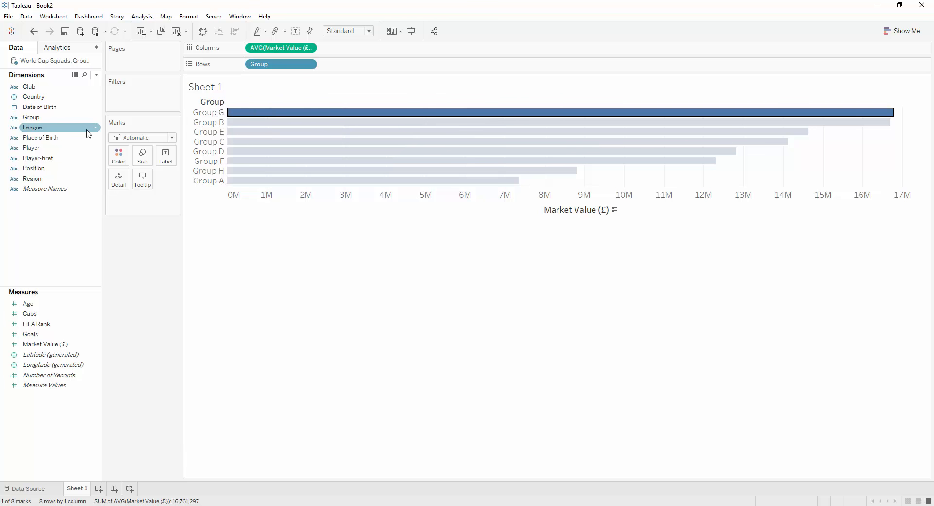
{"action": "left_click_drag", "start_coordinate": [87, 97], "coordinate": [389, 68]}
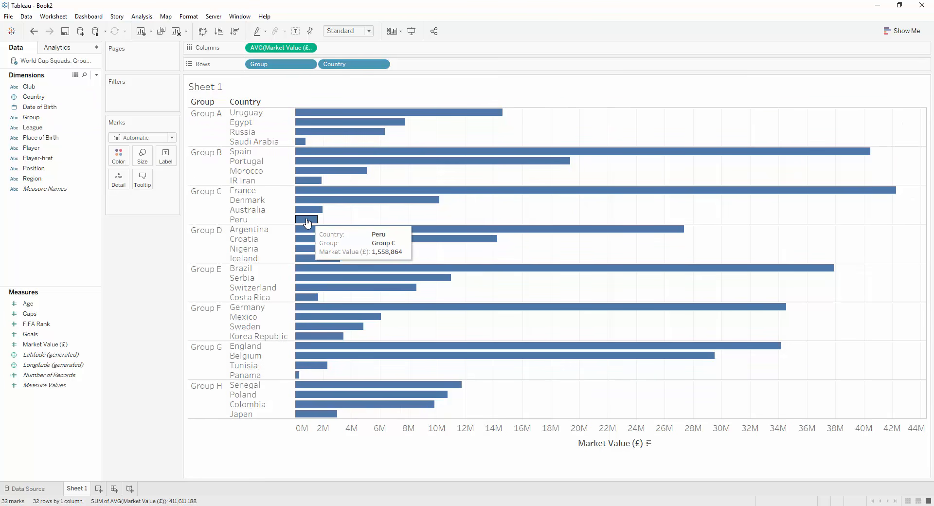
- Create a set from the Group dimension named "Group set" without choosing any members
{"action": "right_click", "coordinate": [26, 234]}
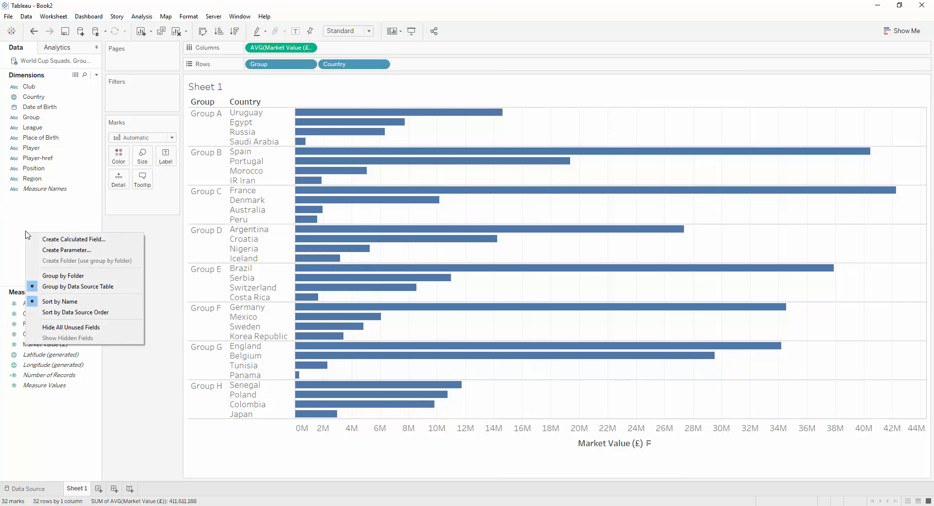
{"action": "right_click", "coordinate": [41, 118]}
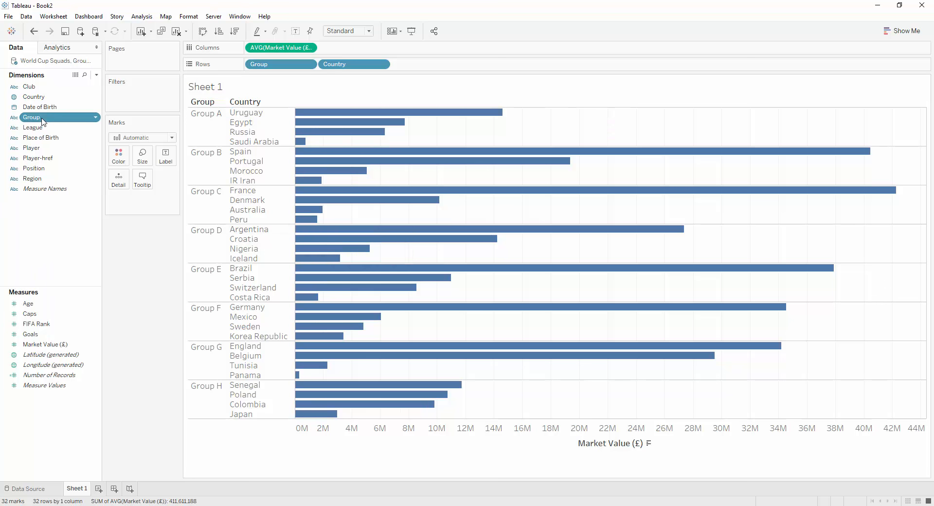
{"action": "mouse_move", "coordinate": [88, 200]}
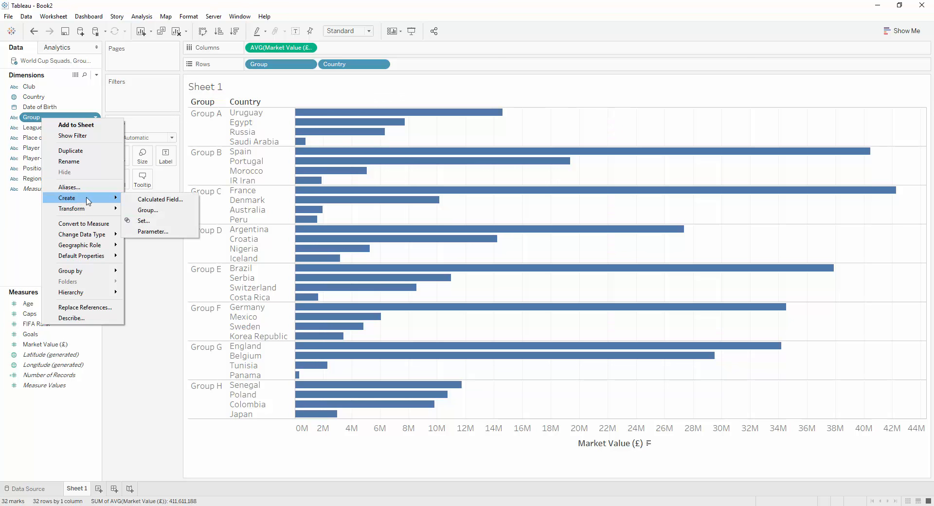
{"action": "left_click", "coordinate": [144, 221]}
{"action": "key", "text": "ctrl+a"}
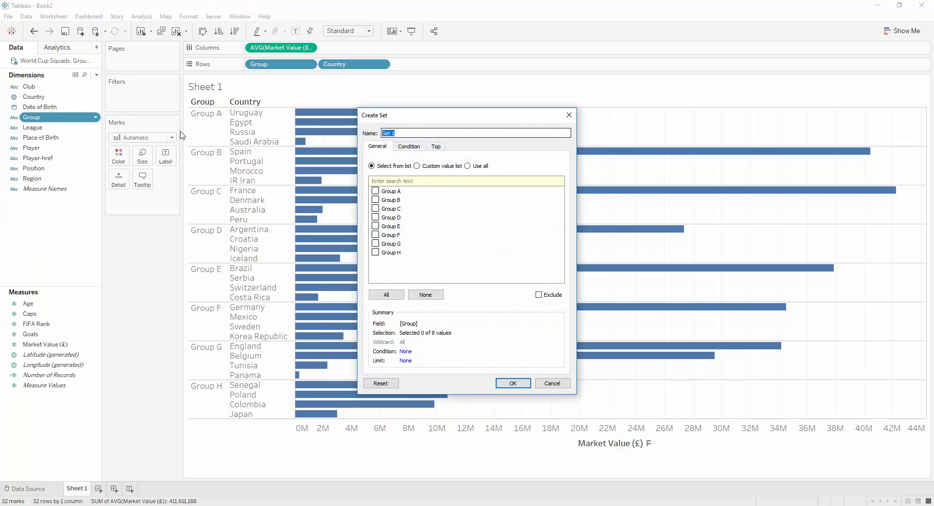
{"action": "type", "text": "Group set"}
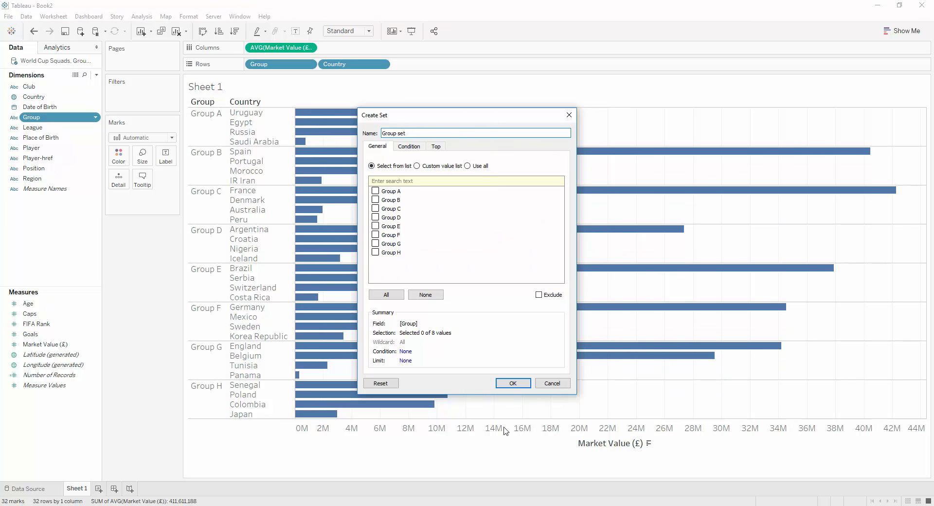
{"action": "left_click", "coordinate": [513, 383]}
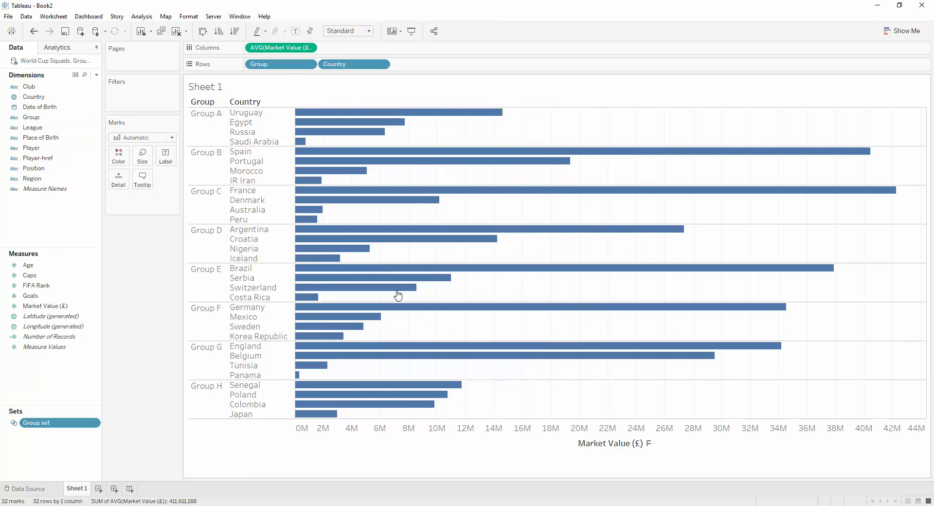
- Add a worksheet action that changes set values on select in Sheet 1, targeting Group set and adding all values when cleared
{"action": "left_click", "coordinate": [53, 16]}
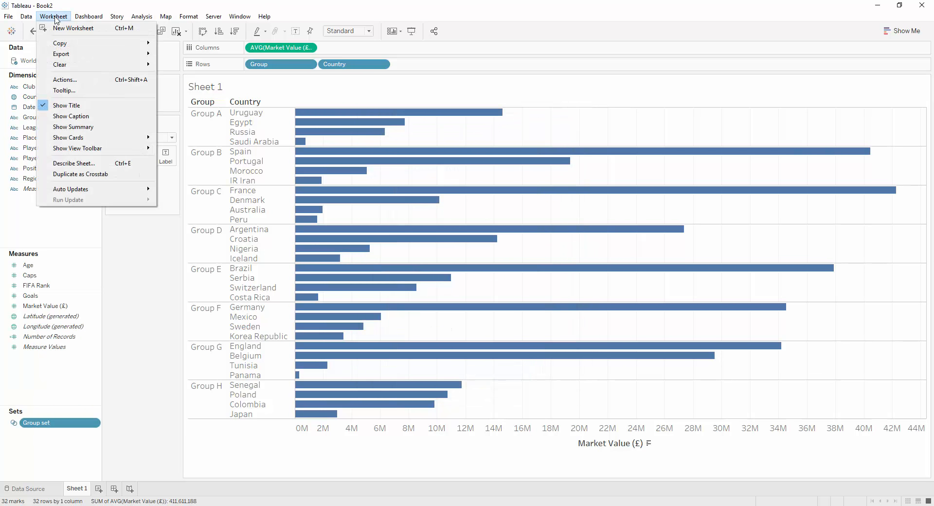
{"action": "left_click", "coordinate": [73, 83]}
{"action": "left_click", "coordinate": [373, 290]}
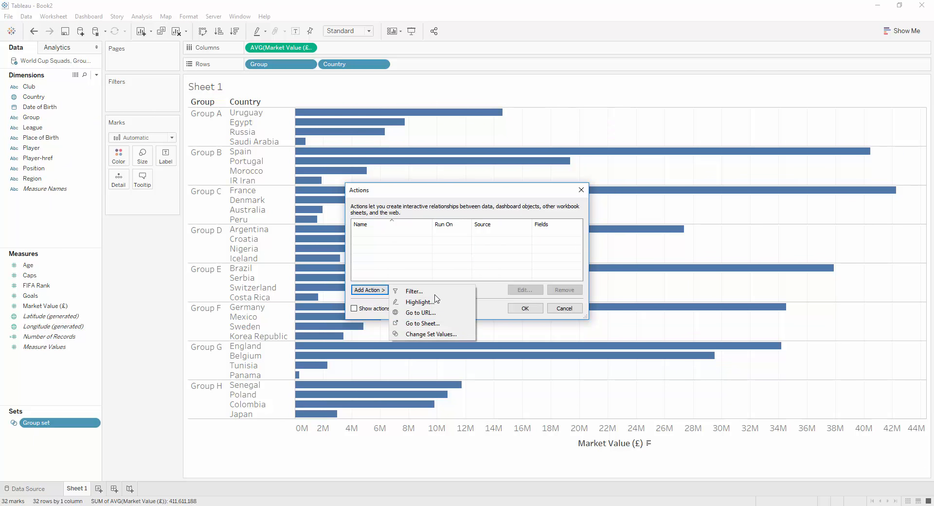
{"action": "left_click", "coordinate": [452, 333]}
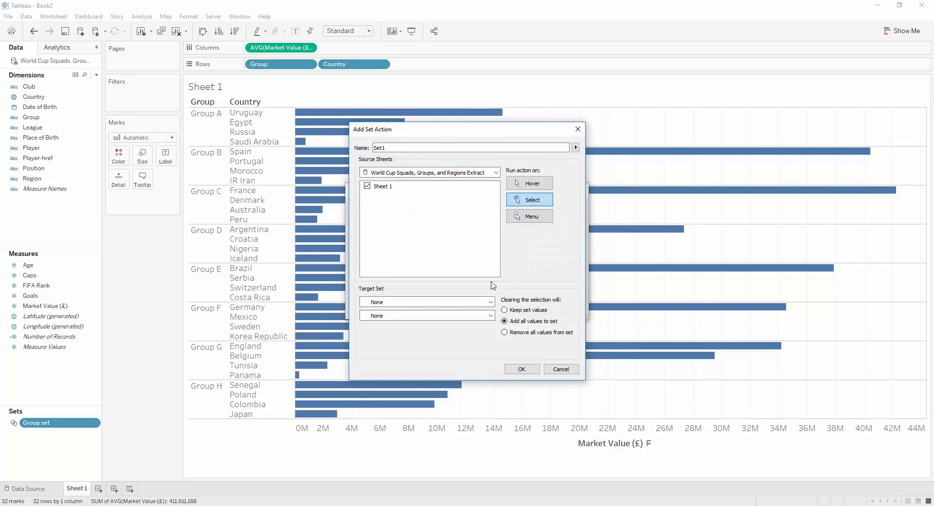
{"action": "left_click", "coordinate": [444, 302]}
{"action": "left_click", "coordinate": [428, 324]}
{"action": "left_click", "coordinate": [432, 315]}
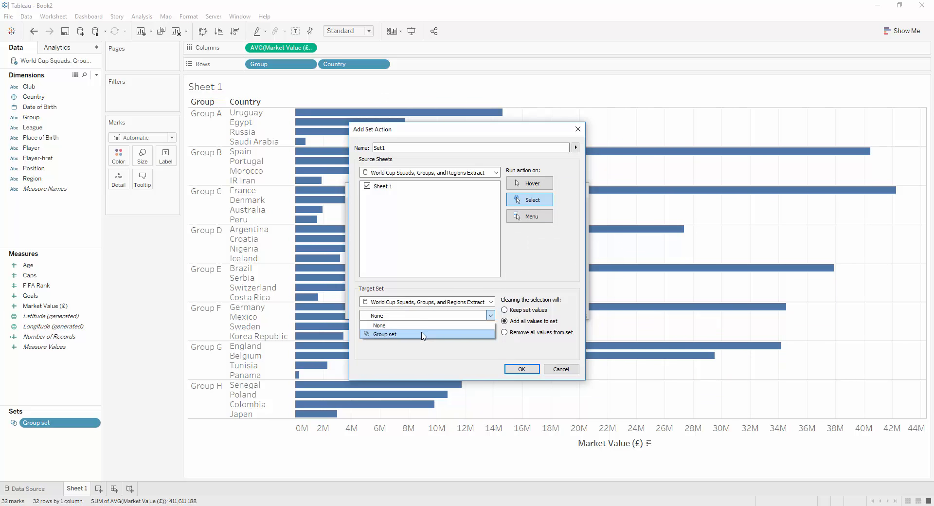
{"action": "left_click", "coordinate": [422, 334]}
{"action": "left_click", "coordinate": [521, 370]}
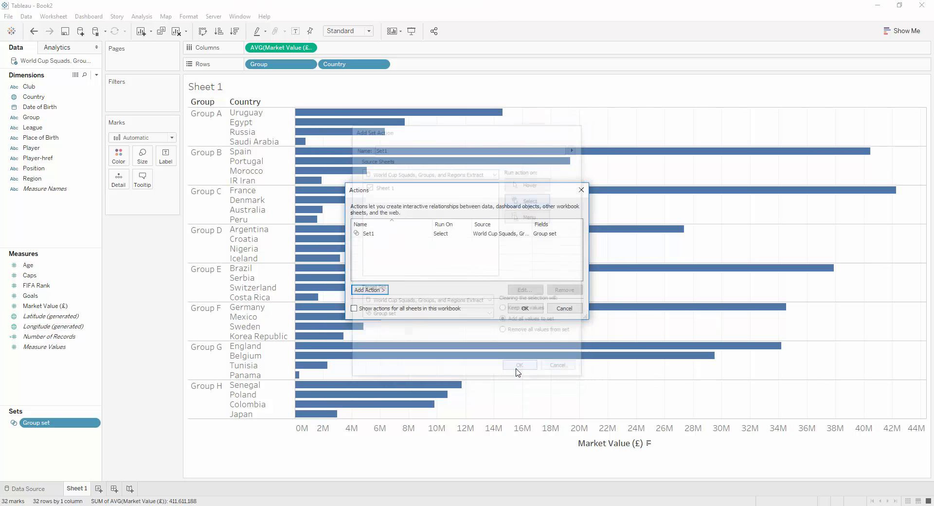
{"action": "left_click", "coordinate": [525, 311]}
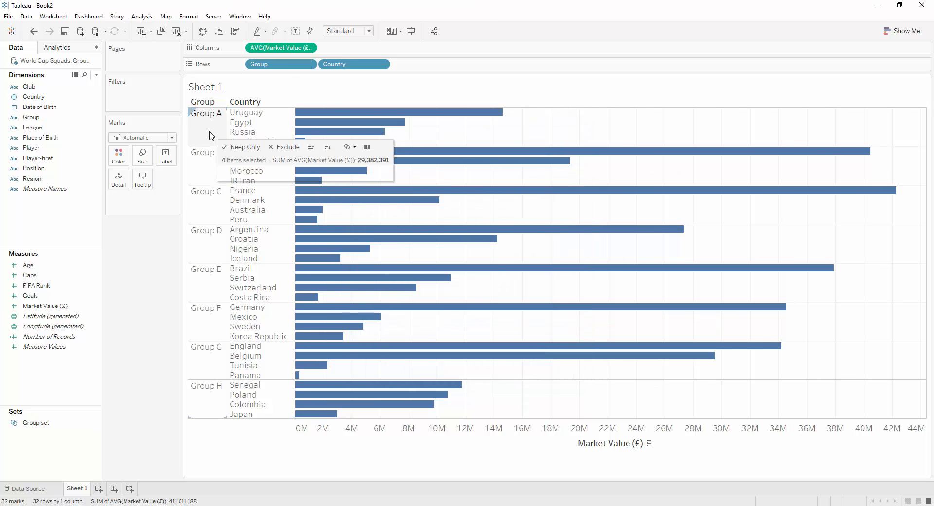
- Colour the bars by Group set membership and test the set action by clearing and reselecting Group A
{"action": "left_click", "coordinate": [210, 134]}
{"action": "left_click_drag", "start_coordinate": [48, 429], "coordinate": [121, 161]}
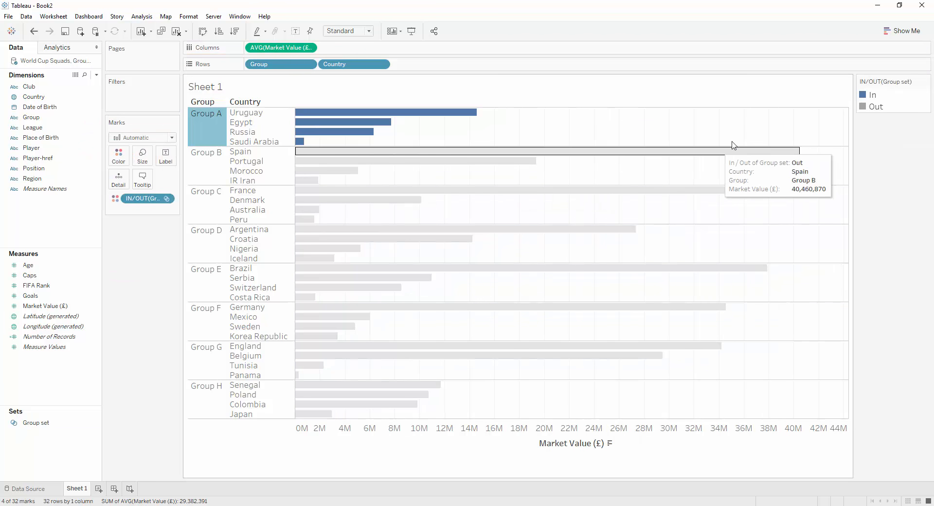
{"action": "left_click", "coordinate": [876, 112]}
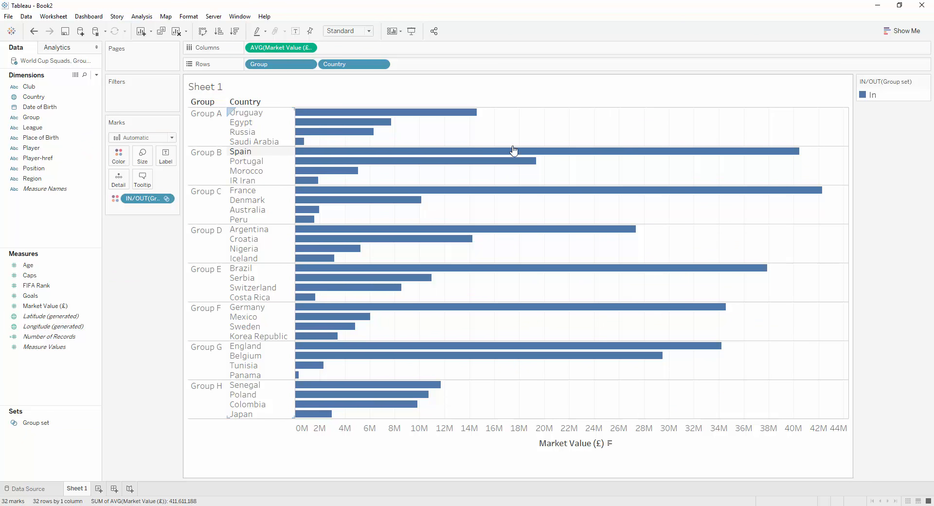
{"action": "left_click", "coordinate": [208, 124]}
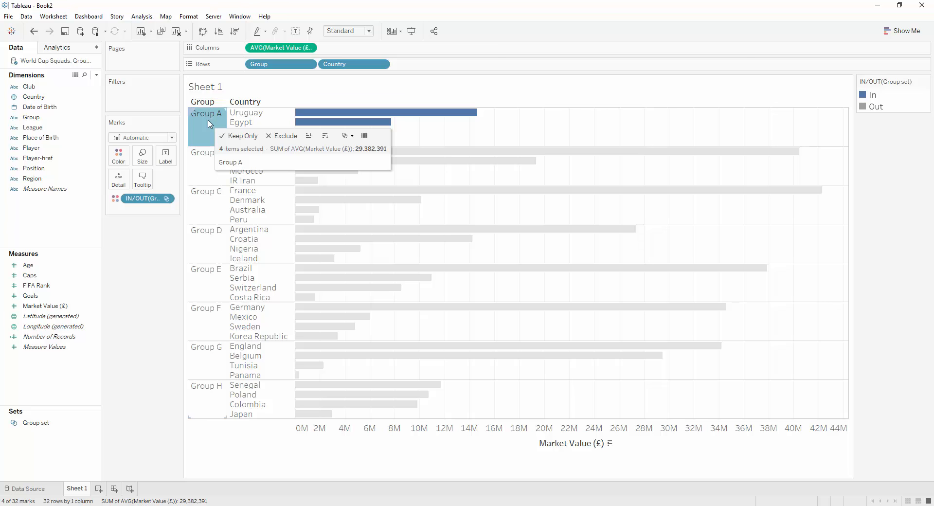
- Create a calculated field from Group set and begin its formula with if [Group set] then [Country]
{"action": "left_click", "coordinate": [46, 422]}
{"action": "right_click", "coordinate": [47, 422]}
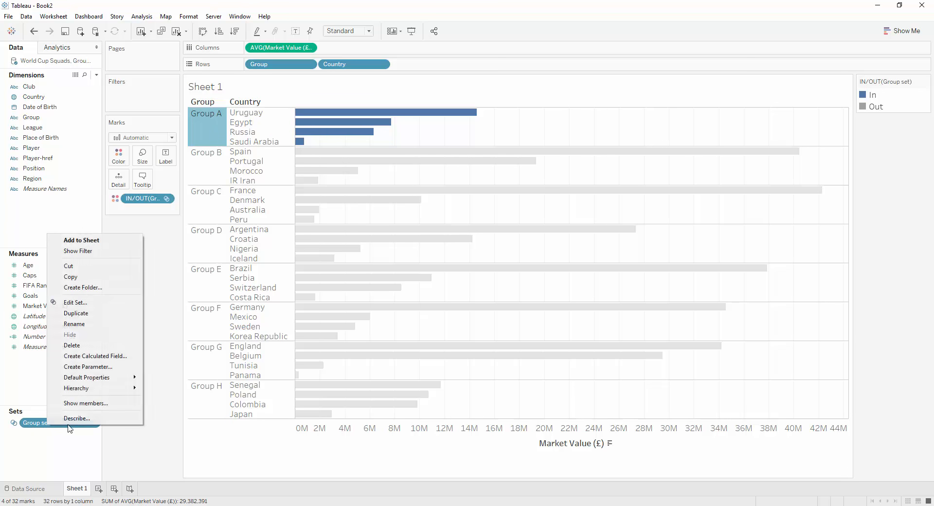
{"action": "left_click", "coordinate": [85, 355]}
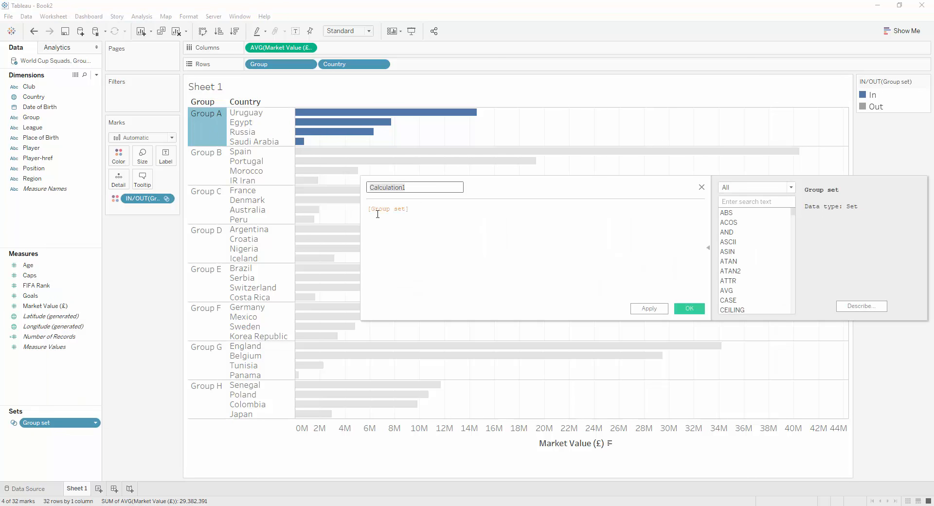
{"action": "left_click", "coordinate": [370, 209]}
{"action": "scroll", "coordinate": [371, 209], "scroll_direction": "up", "scroll_amount": 5}
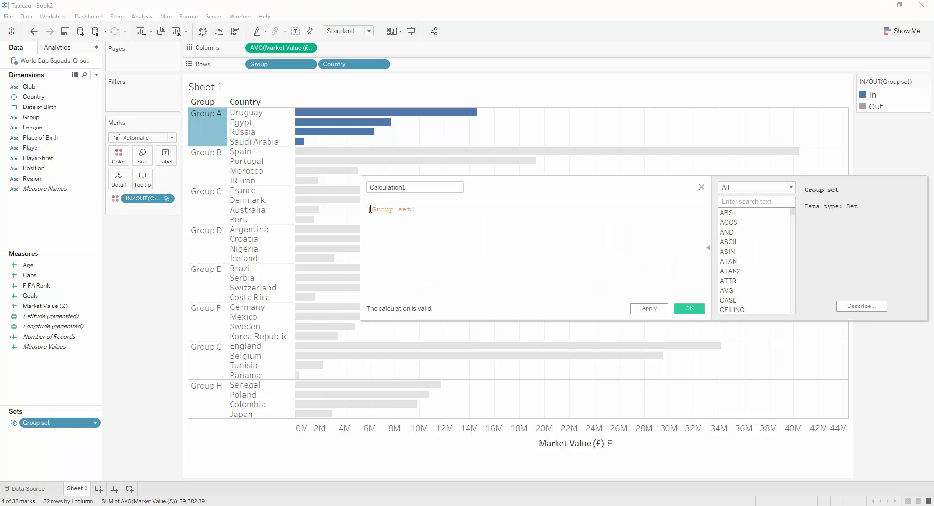
{"action": "type", "text": "if"}
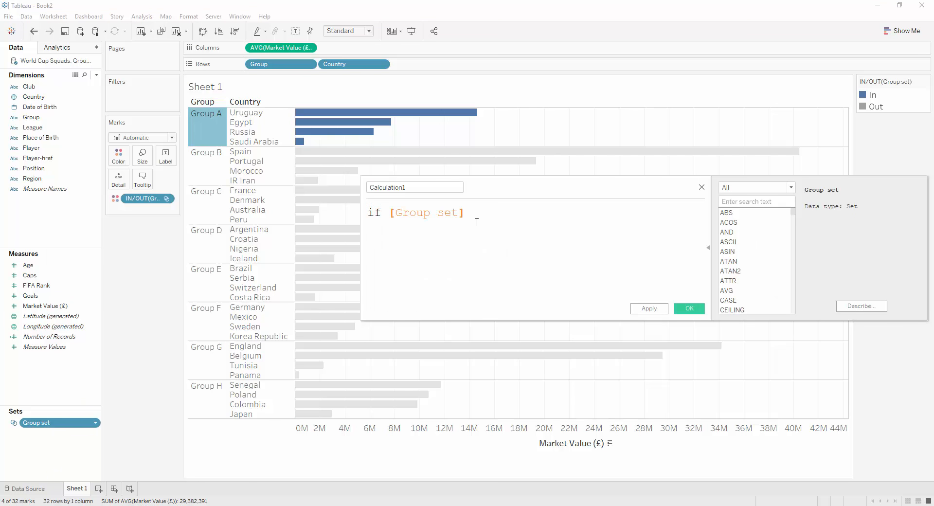
{"action": "left_click", "coordinate": [477, 222]}
{"action": "type", "text": "then coun"}
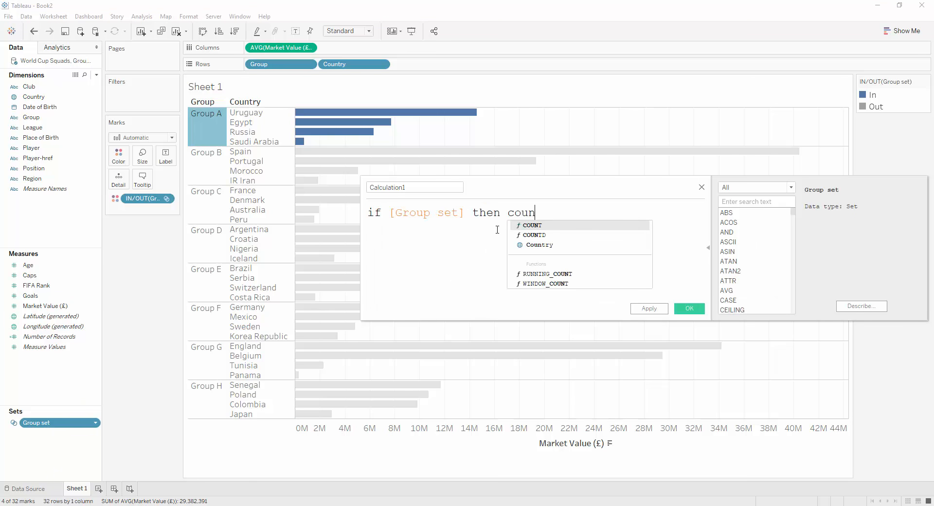
{"action": "key", "text": "Down"}
{"action": "key", "text": "Down"}
{"action": "key", "text": "Return"}
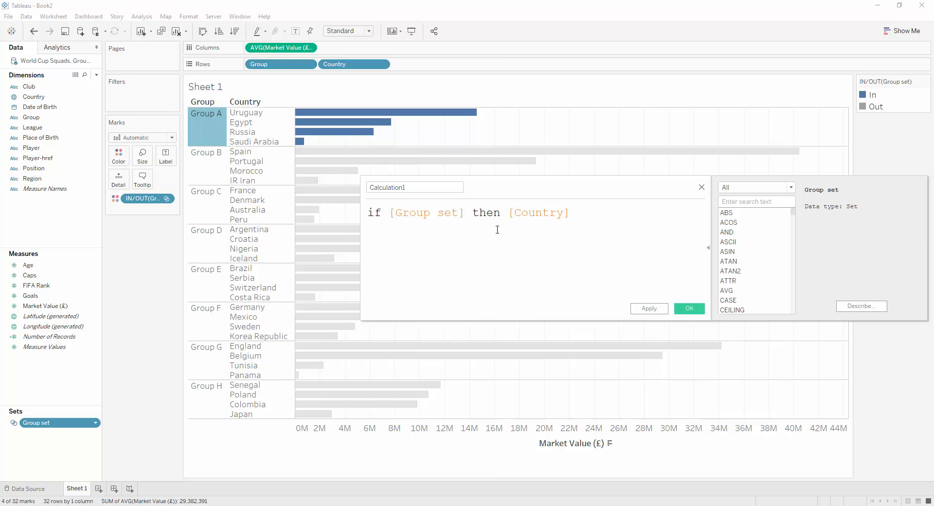
- Complete the calculated field's formula with else "" END
{"action": "type", "text": "else \"\" edn"}
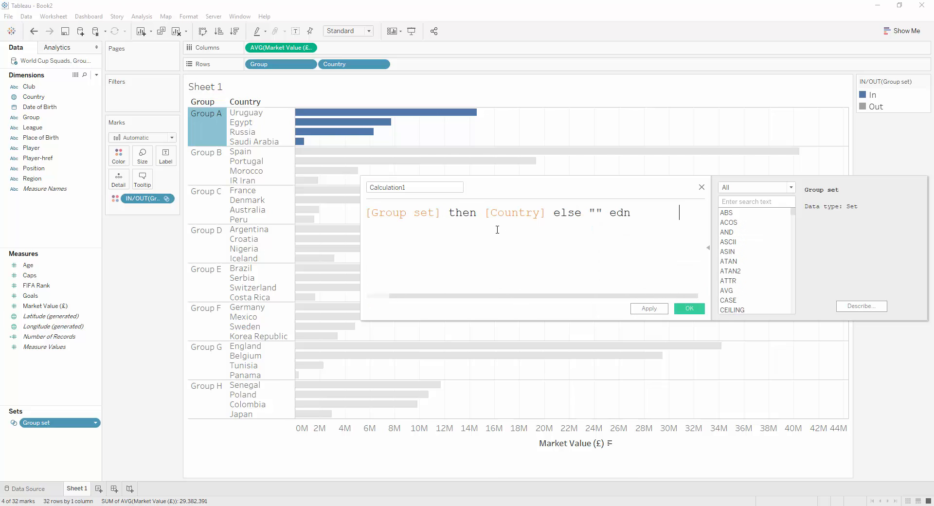
{"action": "key", "text": "BackSpace"}
{"action": "key", "text": "BackSpace"}
{"action": "key", "text": "BackSpace"}
{"action": "key", "text": "BackSpace"}
{"action": "key", "text": "BackSpace"}
{"action": "key", "text": "BackSpace"}
{"action": "key", "text": "BackSpace"}
{"action": "key", "text": "BackSpace"}
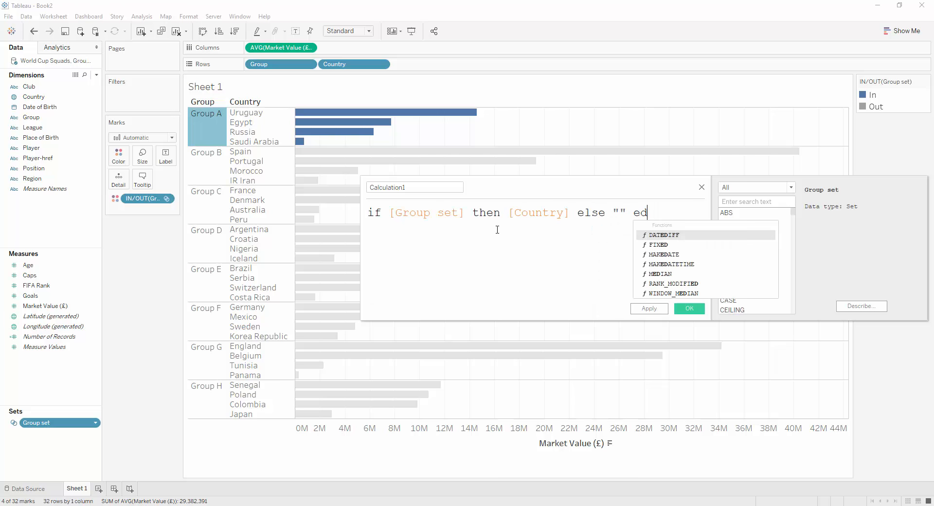
{"action": "type", "text": "n"}
{"action": "key", "text": "Return"}
- Name the calculated field "Level 2", apply it, and place it in the rows between Group and Country
{"action": "double_click", "coordinate": [389, 187]}
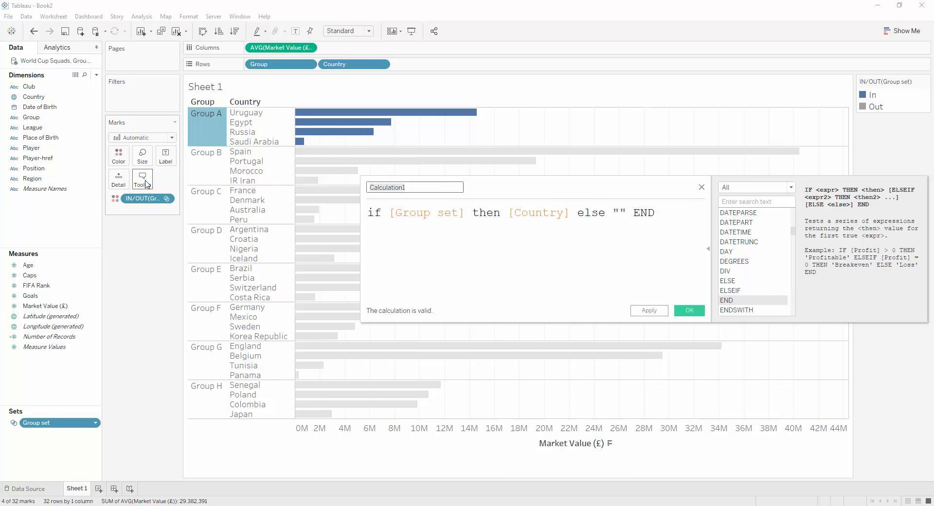
{"action": "type", "text": "Level 2"}
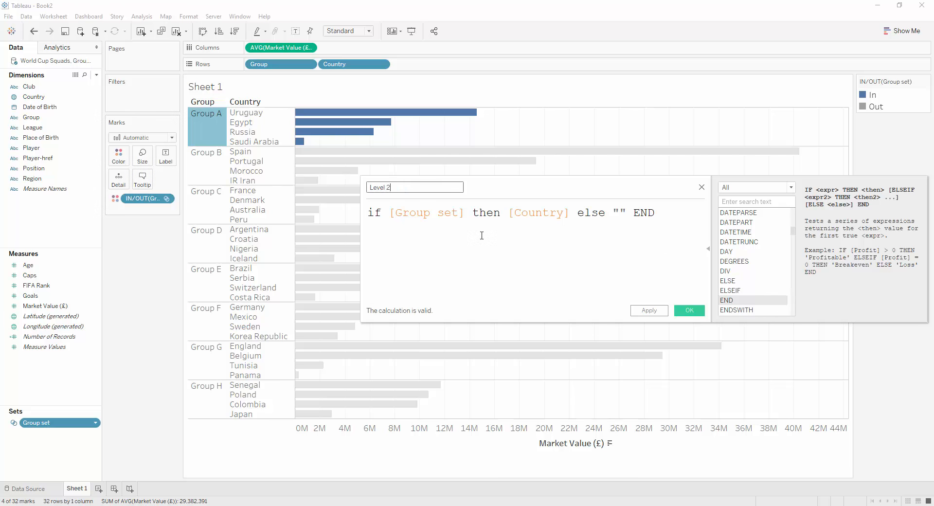
{"action": "left_click", "coordinate": [649, 310]}
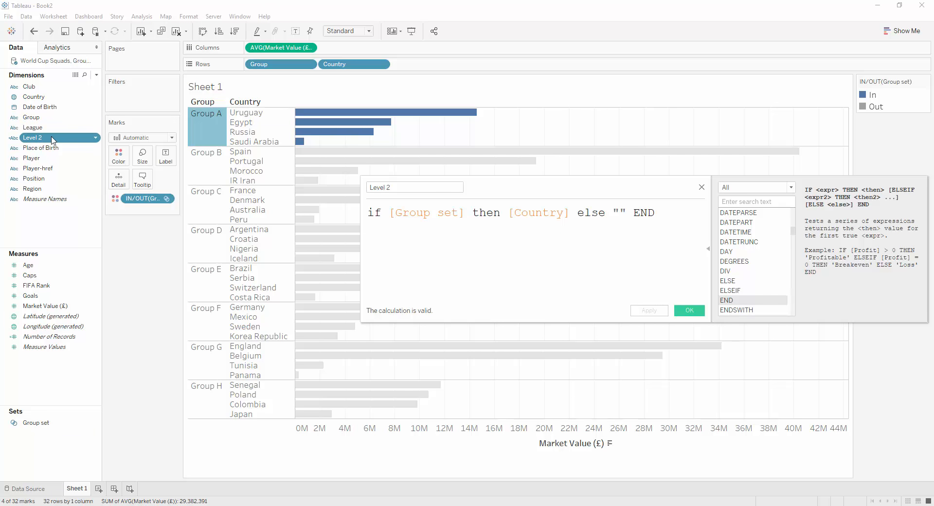
{"action": "left_click_drag", "start_coordinate": [31, 138], "coordinate": [317, 68]}
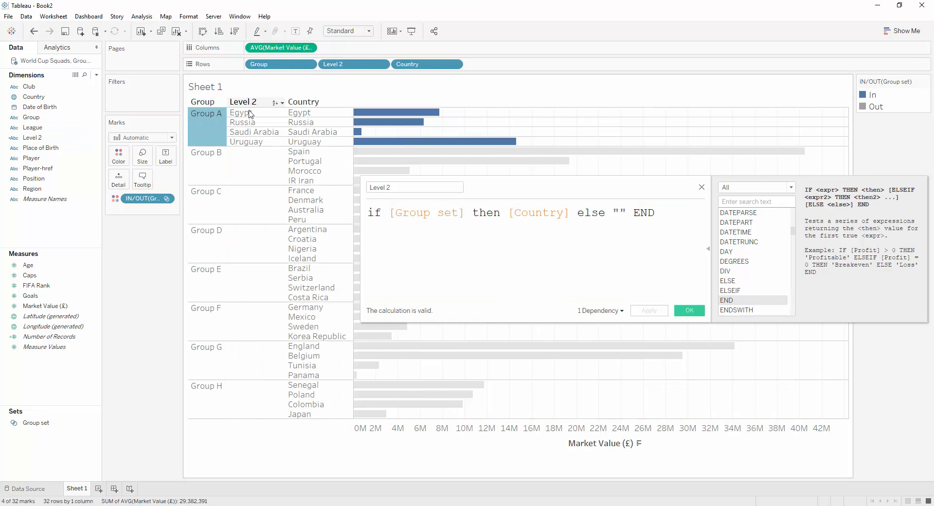
- Select the headers of Groups B through G one after another to check how the Level 2 column responds
{"action": "left_click", "coordinate": [209, 173]}
{"action": "left_click", "coordinate": [208, 200]}
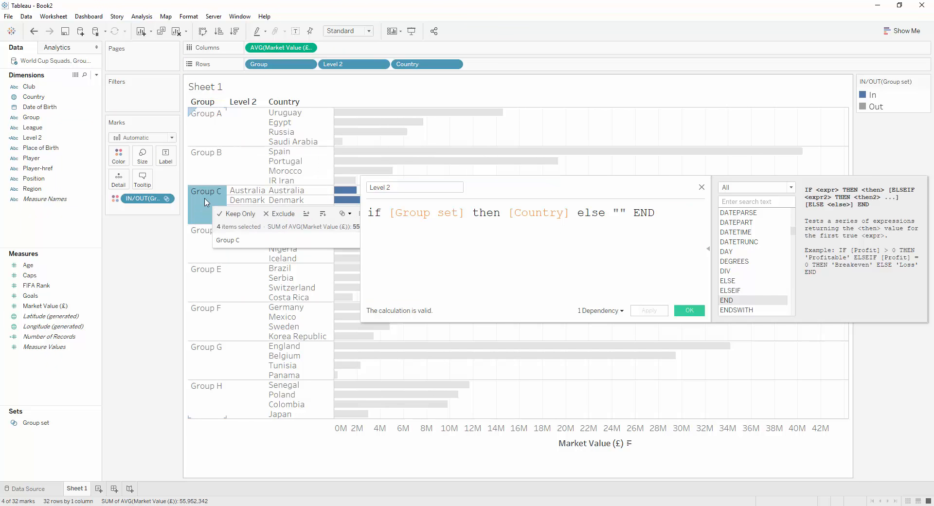
{"action": "left_click", "coordinate": [205, 243]}
{"action": "left_click", "coordinate": [208, 294]}
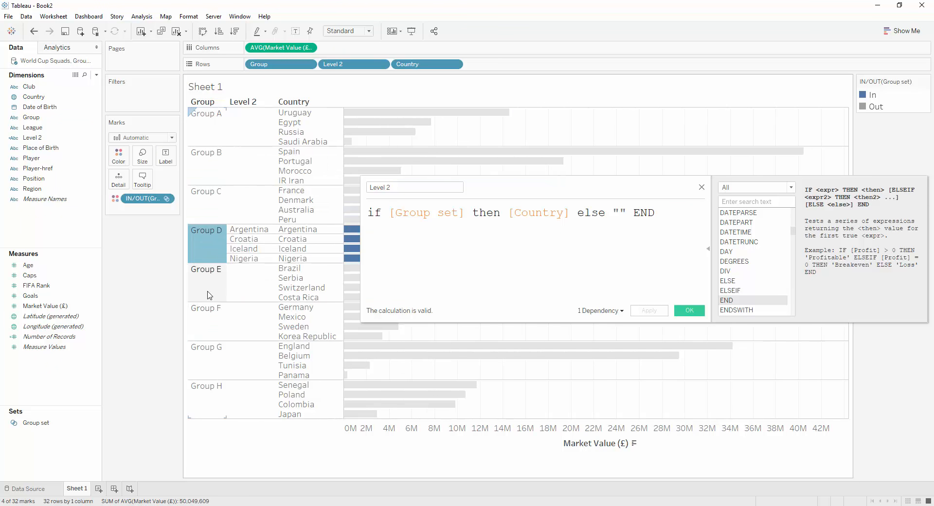
{"action": "left_click", "coordinate": [205, 327]}
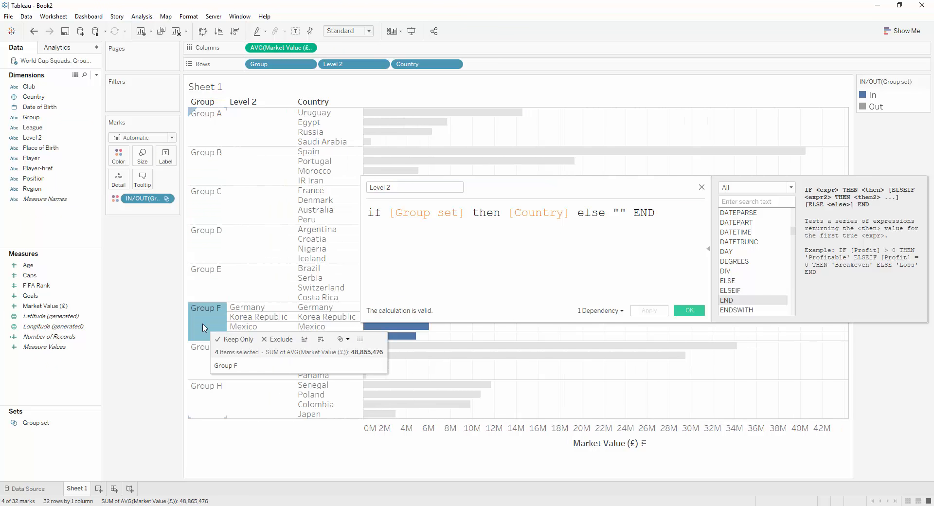
{"action": "left_click", "coordinate": [197, 367]}
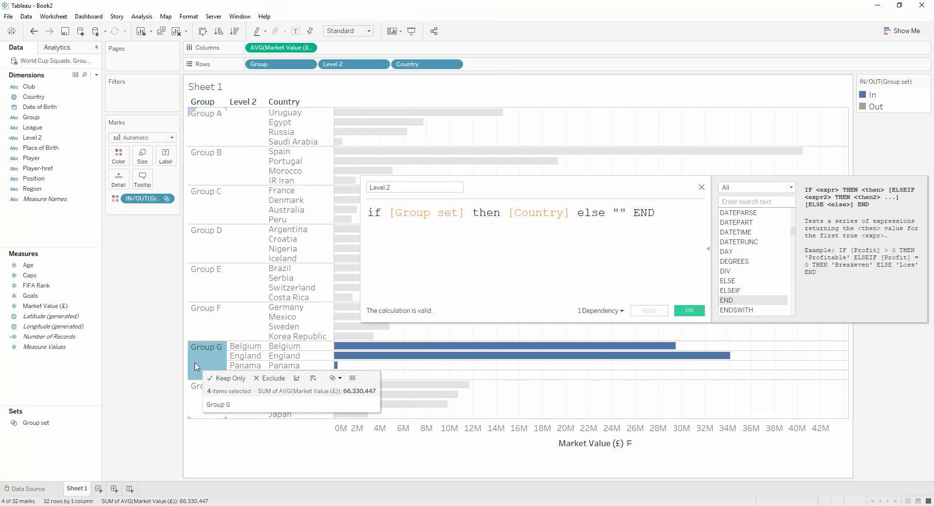
- Close the Level 2 calculation editor and remove Country from the rows
{"action": "left_click", "coordinate": [690, 310]}
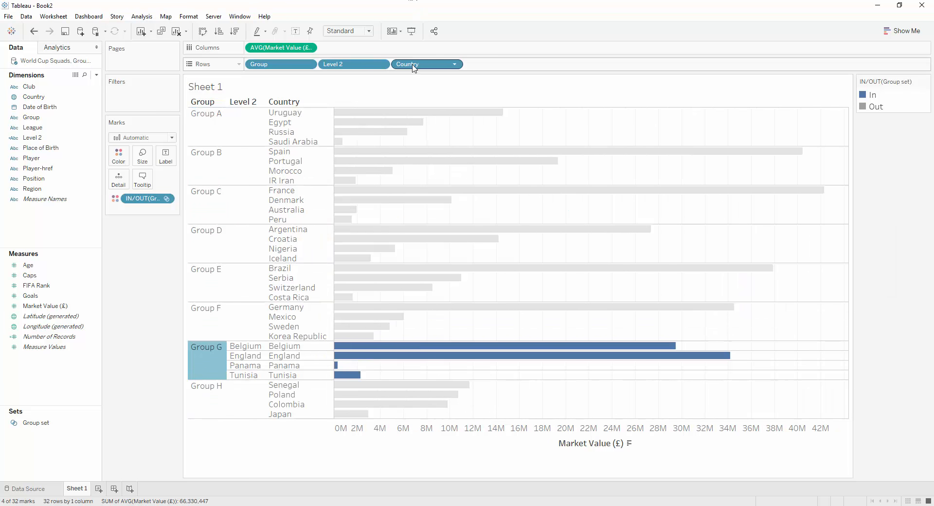
{"action": "left_click_drag", "start_coordinate": [413, 65], "coordinate": [490, 56]}
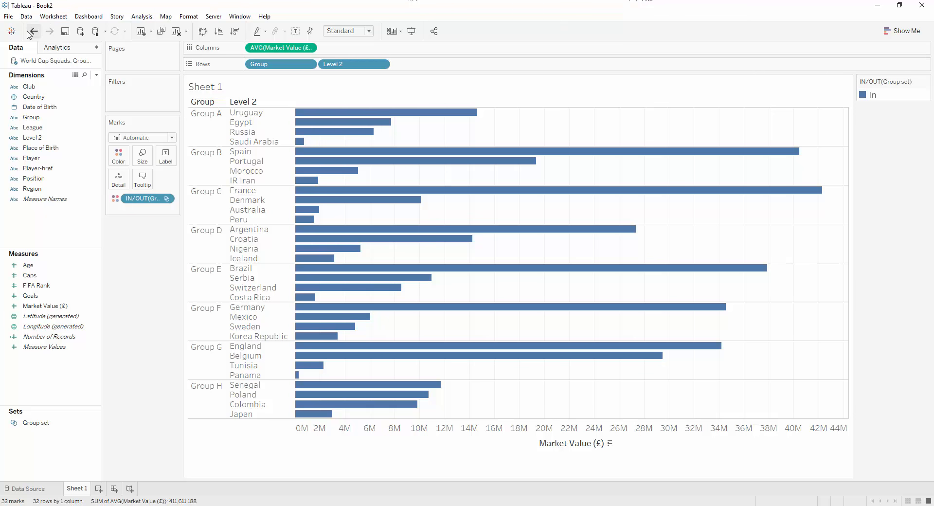
- Select Group B's header to expand it and create a set named "Level 2 set" from the Level 2 field, with no members ticked
{"action": "left_click", "coordinate": [206, 153]}
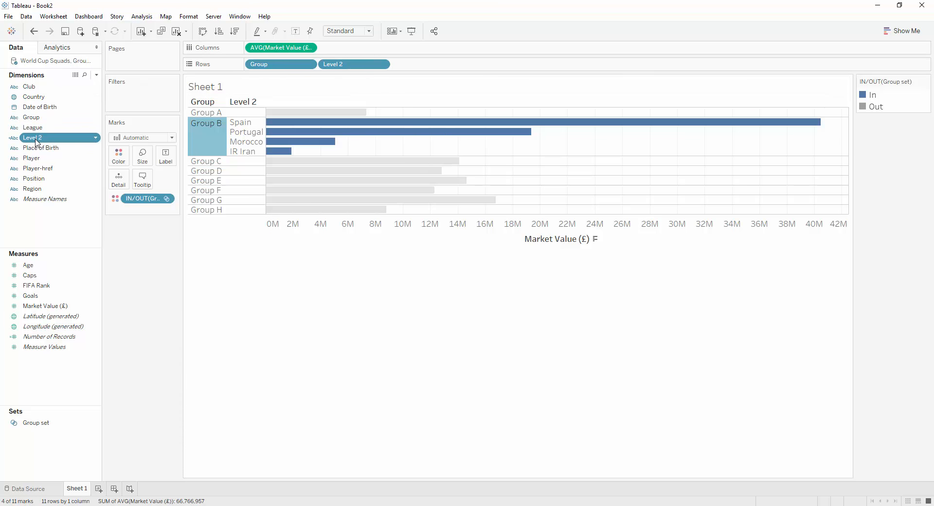
{"action": "right_click", "coordinate": [52, 138]}
{"action": "mouse_move", "coordinate": [97, 271]}
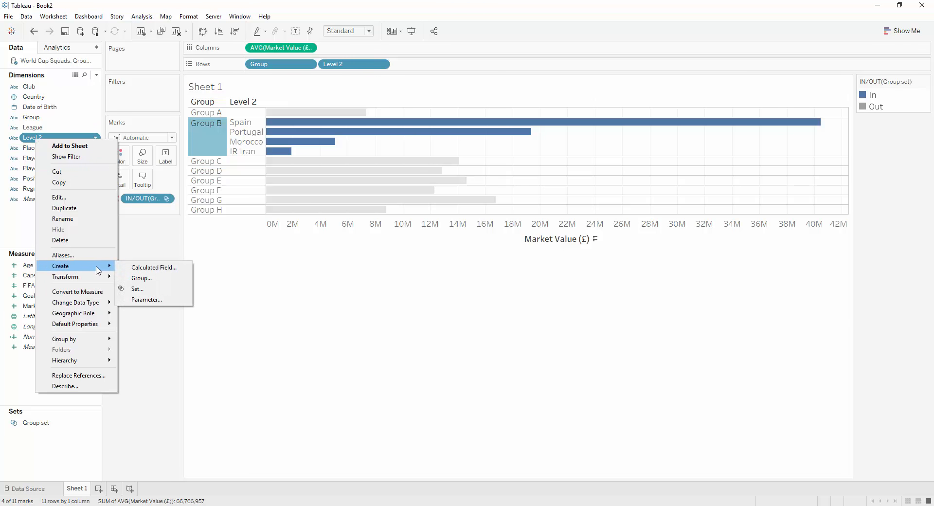
{"action": "left_click", "coordinate": [146, 287]}
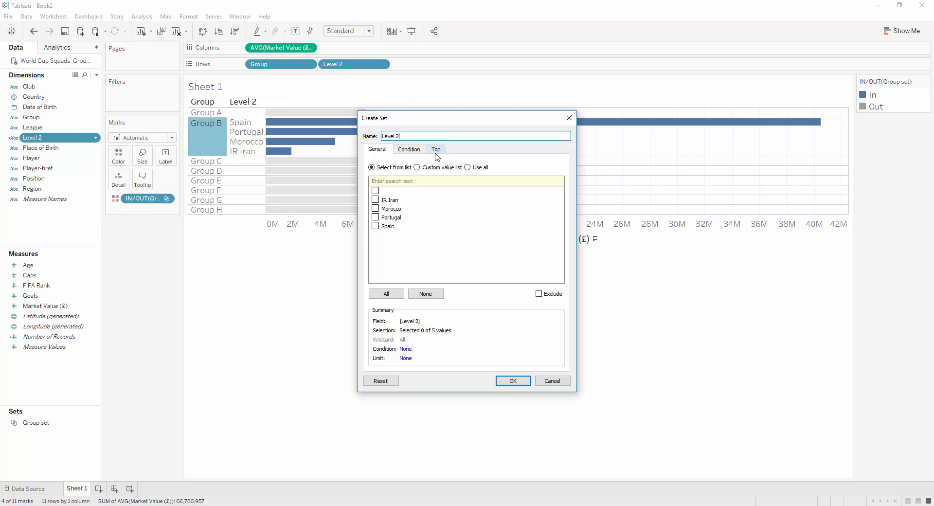
{"action": "left_click", "coordinate": [512, 381]}
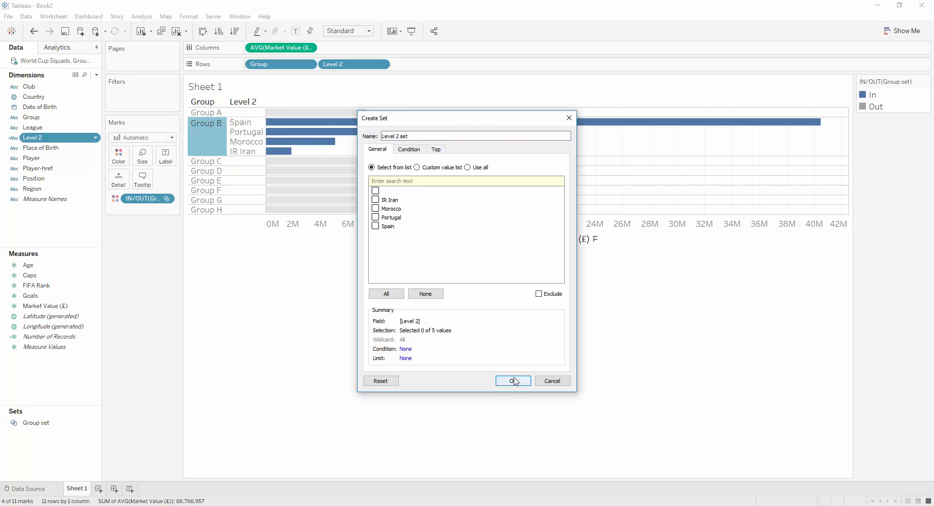
- Add a set action on Sheet 1 that runs on Select and targets Level 2 set in the World Cup Squads, Groups, and Regions Extract
{"action": "left_click", "coordinate": [28, 18]}
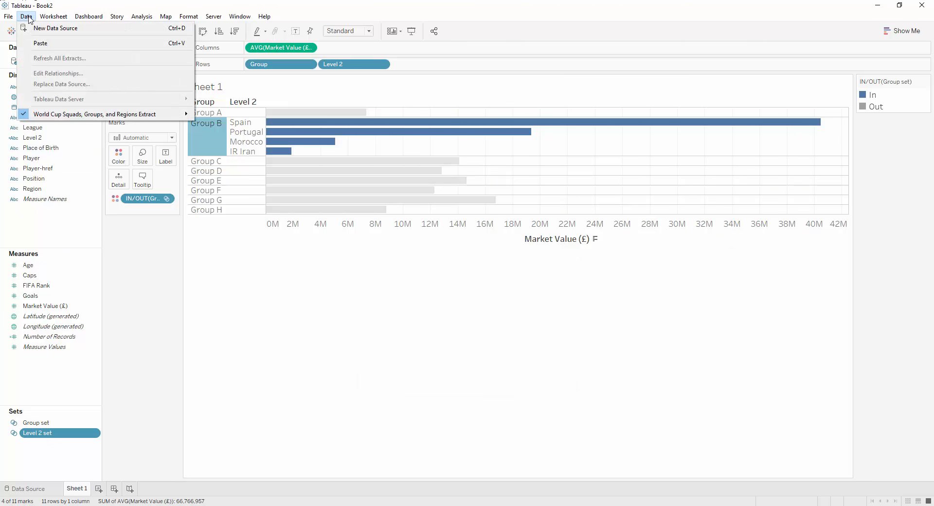
{"action": "mouse_move", "coordinate": [53, 16]}
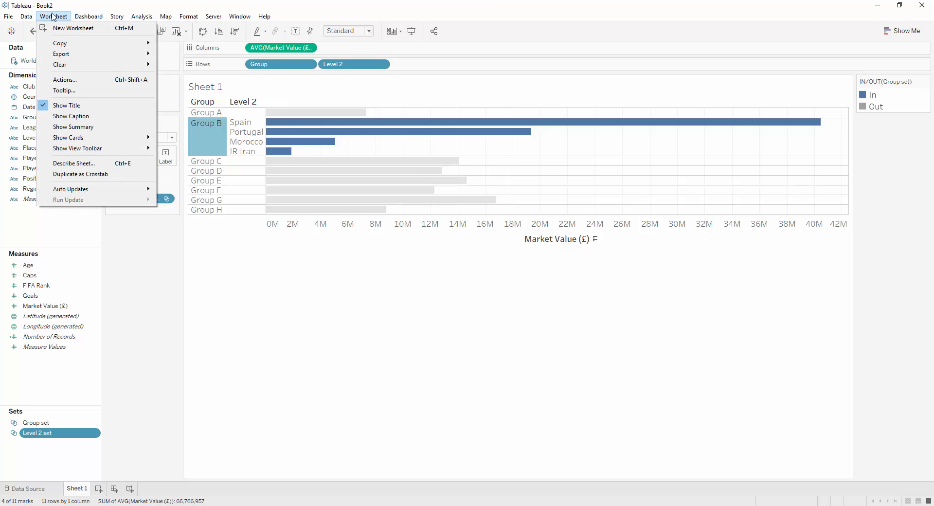
{"action": "left_click", "coordinate": [69, 80]}
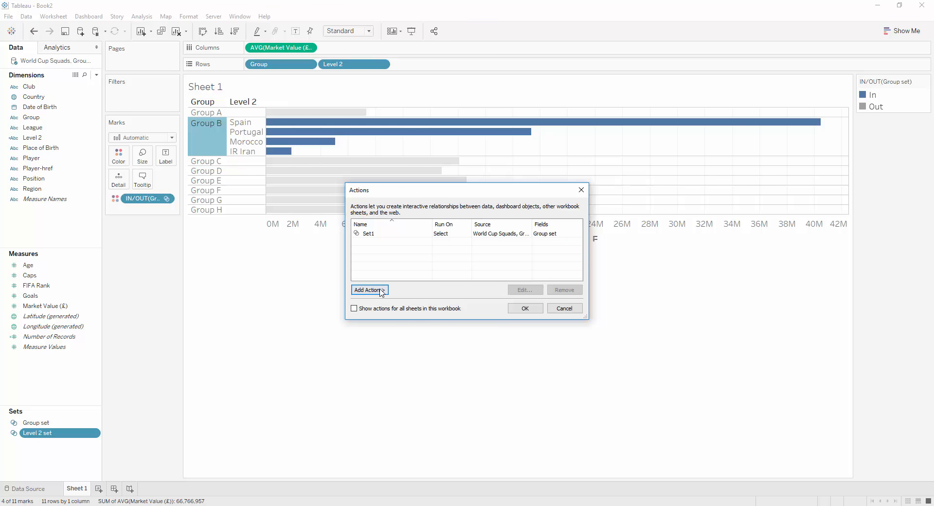
{"action": "left_click", "coordinate": [369, 290]}
{"action": "left_click", "coordinate": [448, 335]}
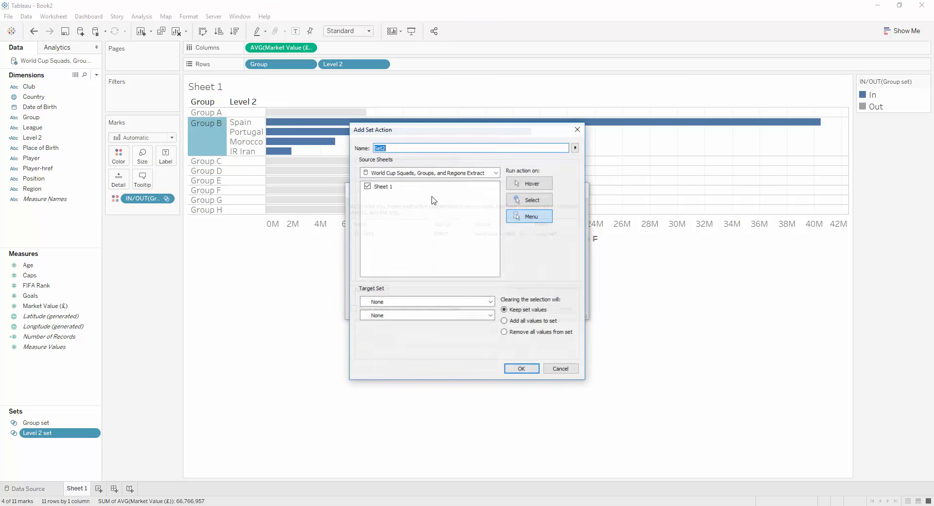
{"action": "left_click", "coordinate": [411, 302]}
{"action": "left_click", "coordinate": [406, 321]}
{"action": "left_click", "coordinate": [423, 315]}
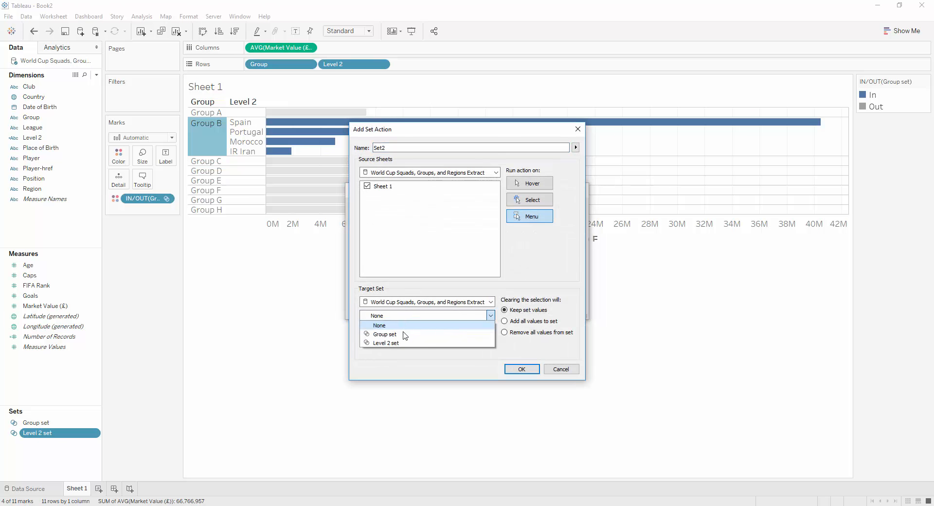
{"action": "left_click", "coordinate": [403, 343]}
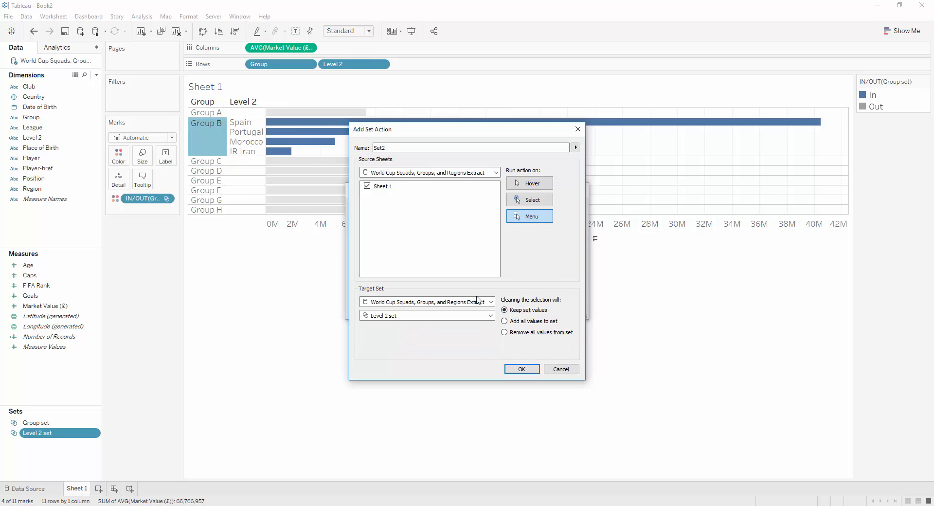
{"action": "left_click", "coordinate": [531, 204]}
{"action": "left_click", "coordinate": [522, 369]}
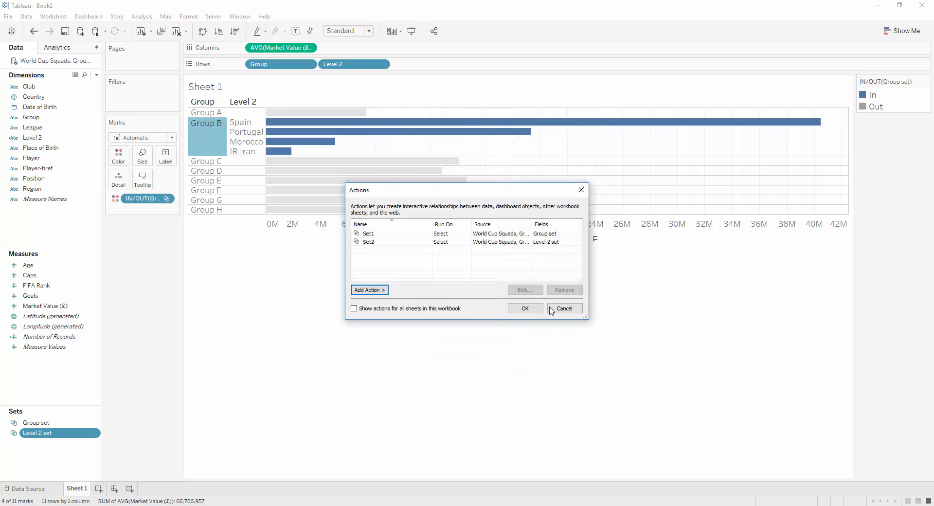
{"action": "left_click", "coordinate": [530, 311]}
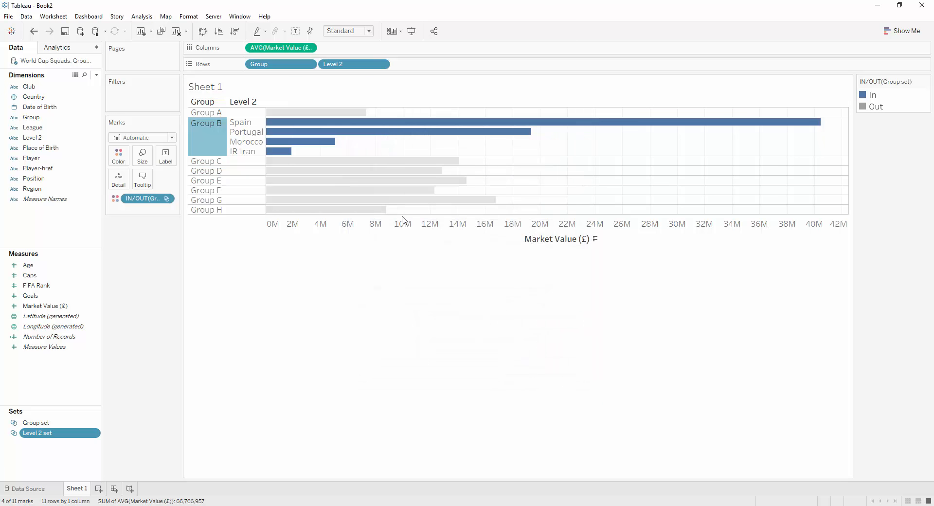
- Select Spain in the chart and check which members Level 2 set contains
{"action": "left_click", "coordinate": [251, 125]}
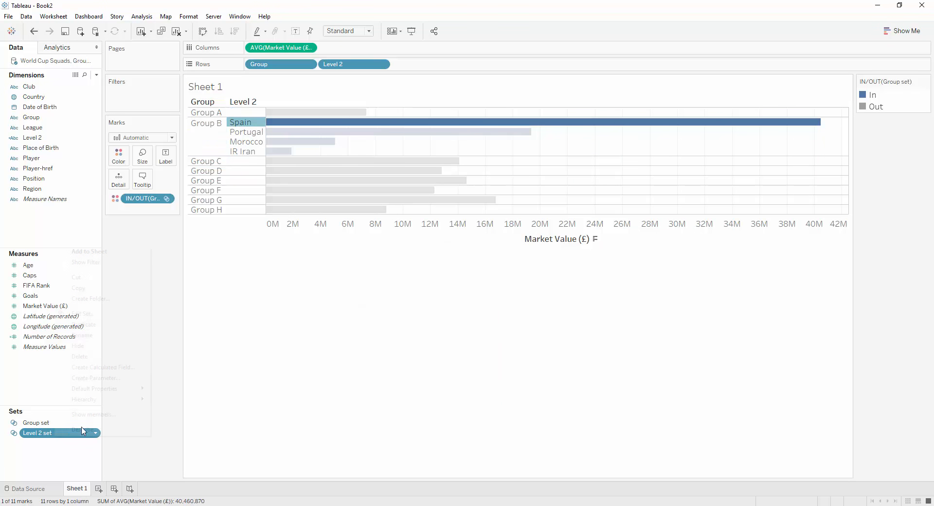
{"action": "right_click", "coordinate": [56, 433]}
{"action": "left_click", "coordinate": [103, 314]}
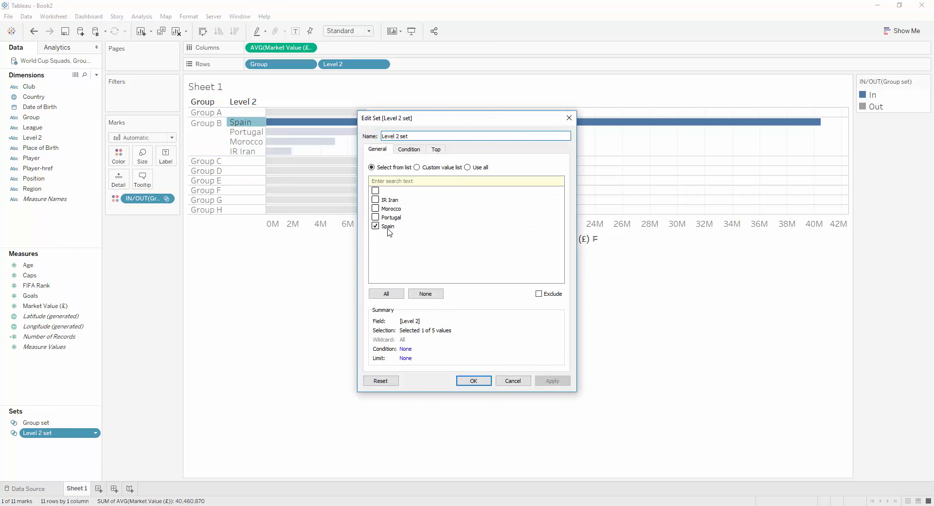
{"action": "left_click", "coordinate": [488, 381]}
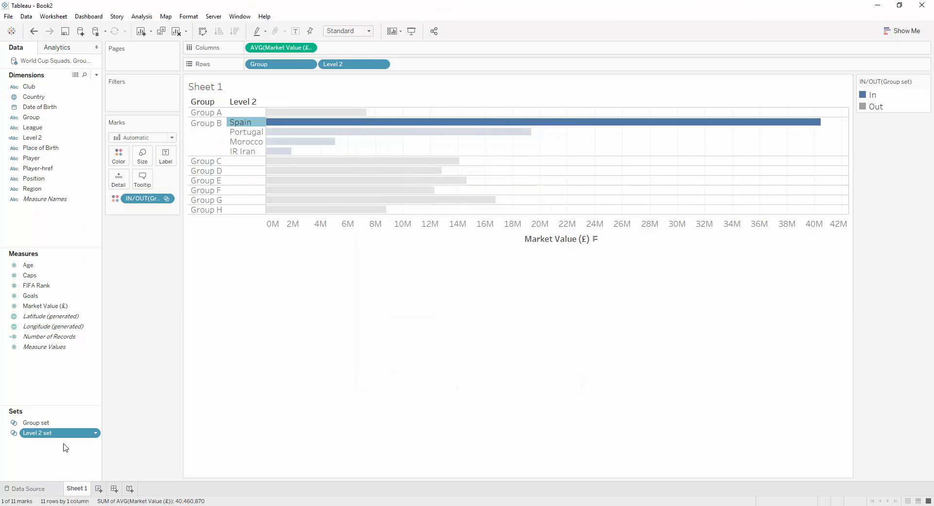
- Create a calculated field from Level 2 set with the formula if [Level 2 set] then [Player] END
{"action": "right_click", "coordinate": [50, 433]}
{"action": "left_click", "coordinate": [99, 364]}
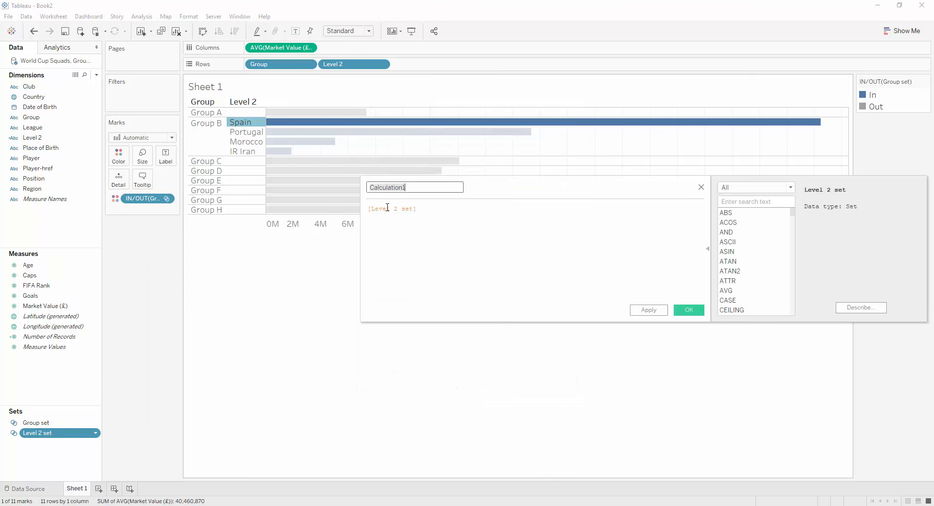
{"action": "left_click", "coordinate": [369, 208]}
{"action": "scroll", "coordinate": [370, 208], "scroll_direction": "up", "scroll_amount": 3}
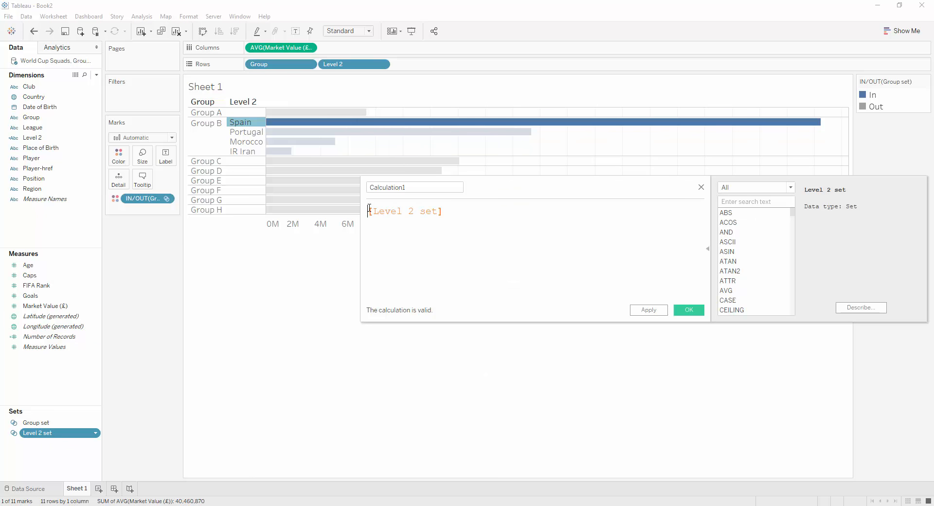
{"action": "type", "text": "if "}
{"action": "type", "text": " then "}
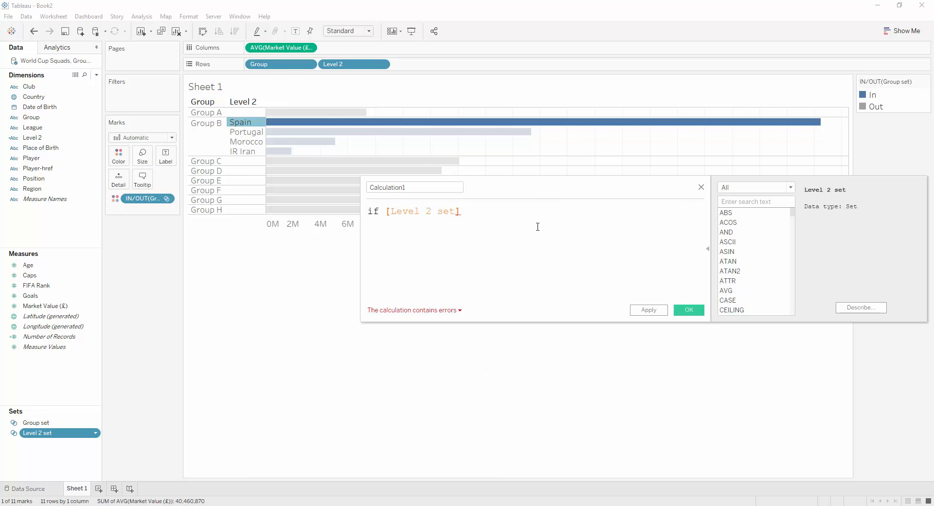
{"action": "type", "text": "pl"}
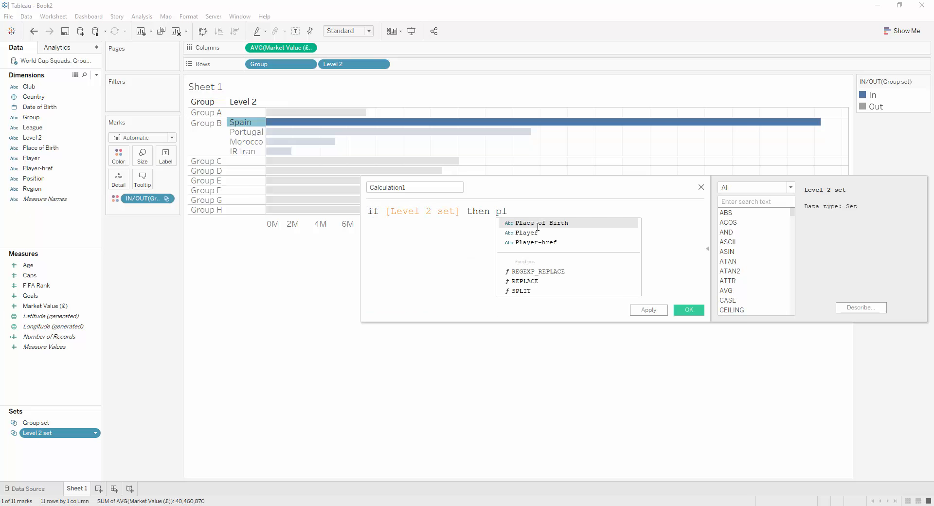
{"action": "key", "text": "Down"}
{"action": "key", "text": "Return"}
{"action": "type", "text": "en"}
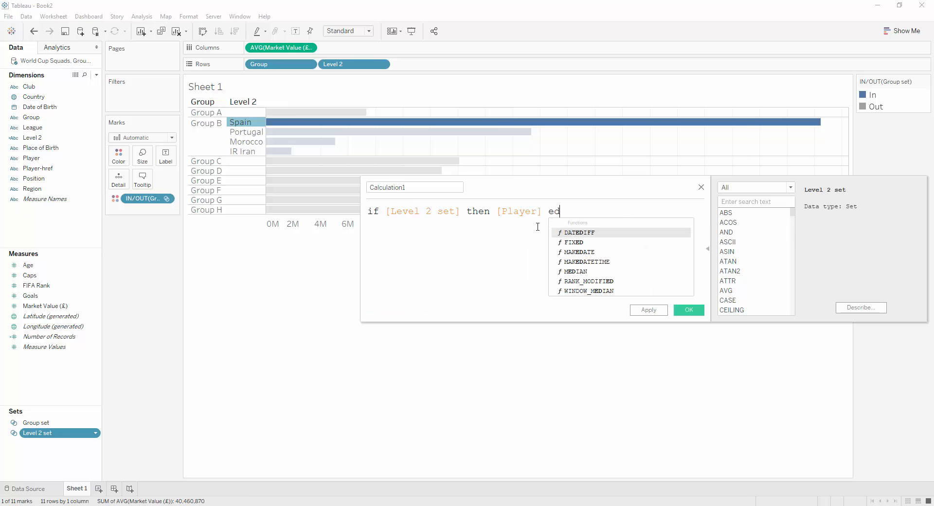
{"action": "key", "text": "Return"}
- Name the calculated field "Level 3", apply it, and place it in the rows after Level 2
{"action": "double_click", "coordinate": [448, 188]}
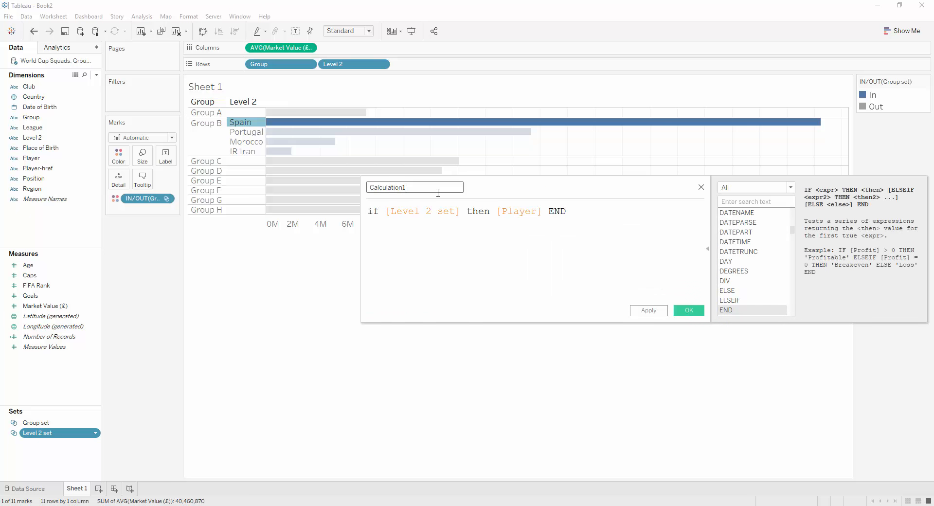
{"action": "type", "text": "Level 3"}
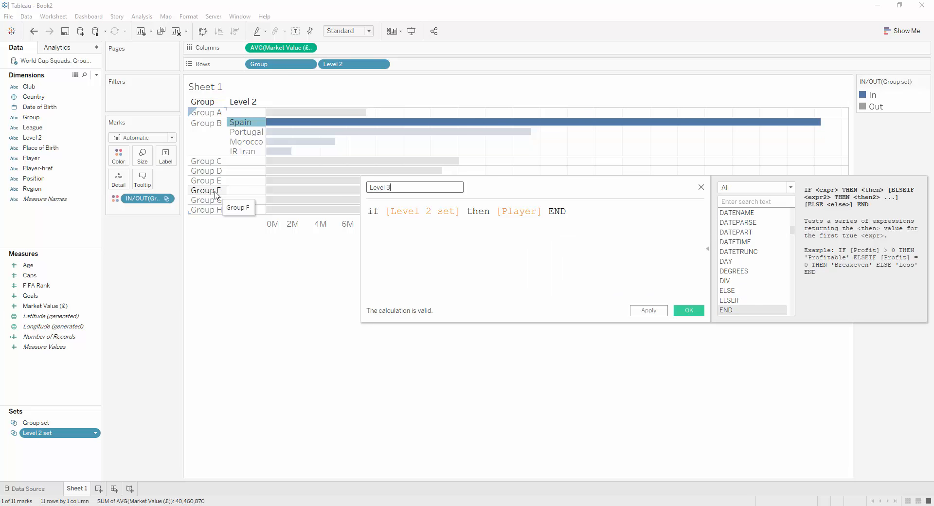
{"action": "left_click", "coordinate": [590, 214]}
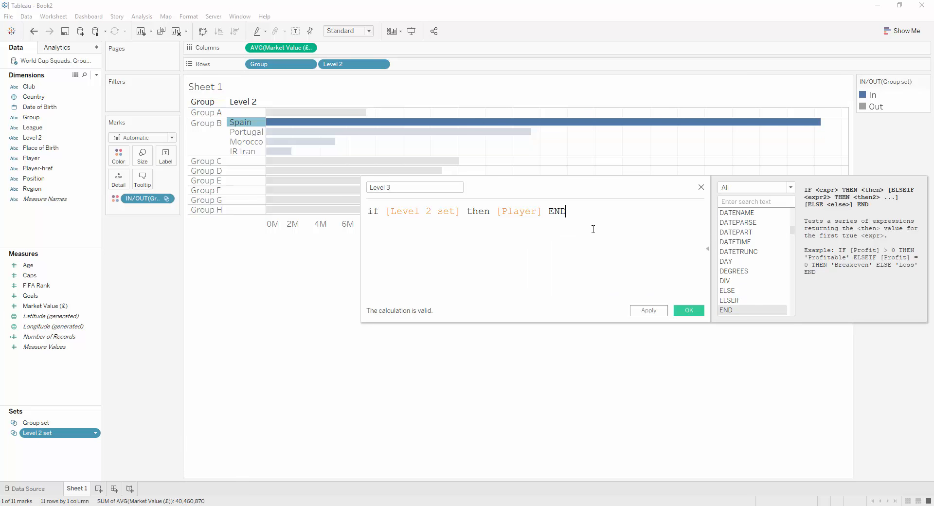
{"action": "left_click", "coordinate": [652, 315]}
{"action": "left_click_drag", "start_coordinate": [68, 148], "coordinate": [448, 73]}
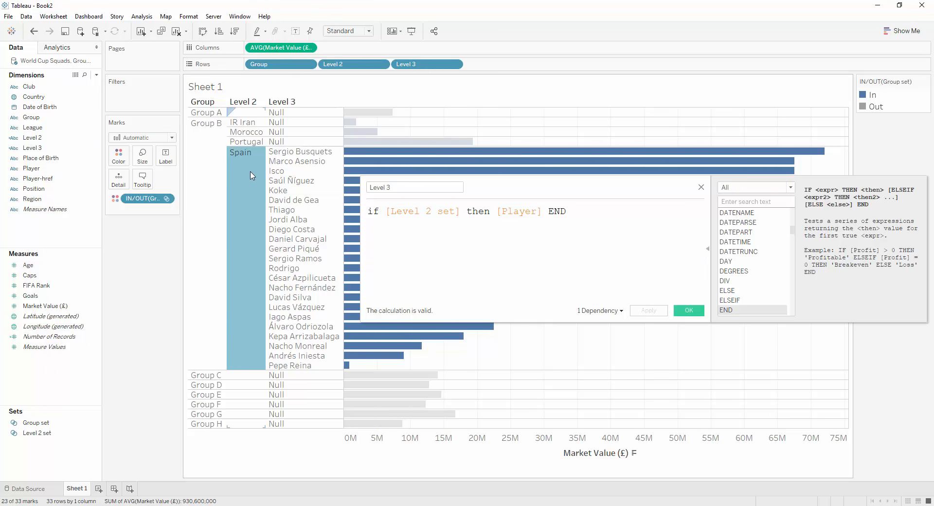
- Select Portugal, Morocco and IR Iran in turn to check how the Level 3 column responds
{"action": "left_click", "coordinate": [250, 142]}
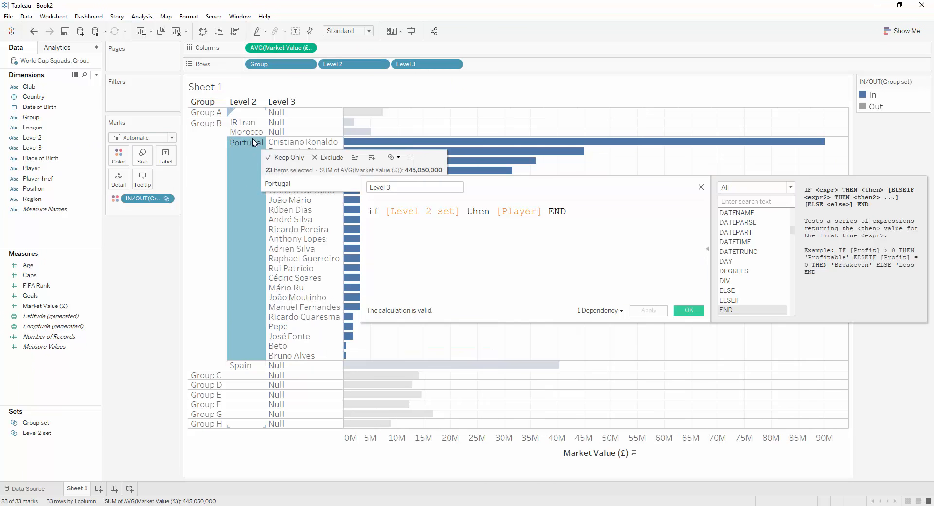
{"action": "left_click", "coordinate": [250, 133]}
{"action": "left_click", "coordinate": [245, 123]}
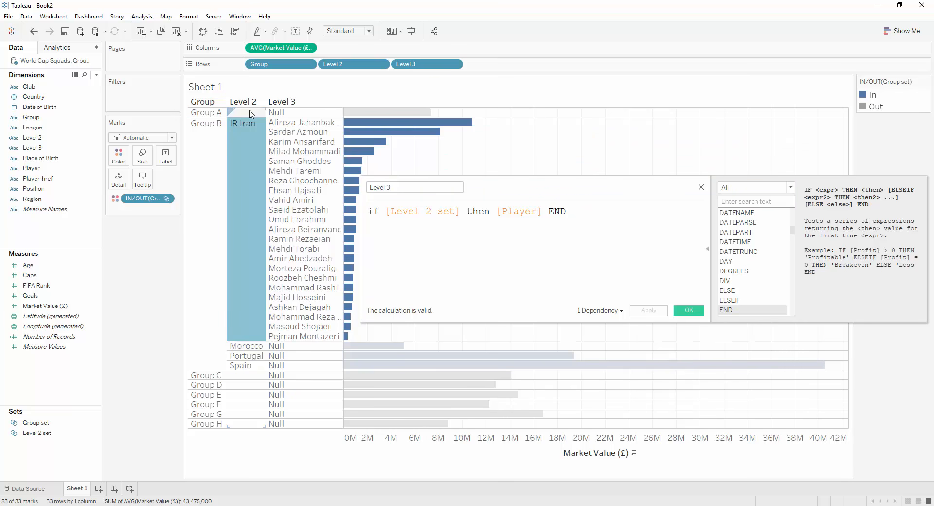
{"action": "mouse_move", "coordinate": [247, 139]}
- Select the Group A header and the Group B header in turn, and examine the Level 3 rows of the other groups
{"action": "left_click", "coordinate": [204, 113]}
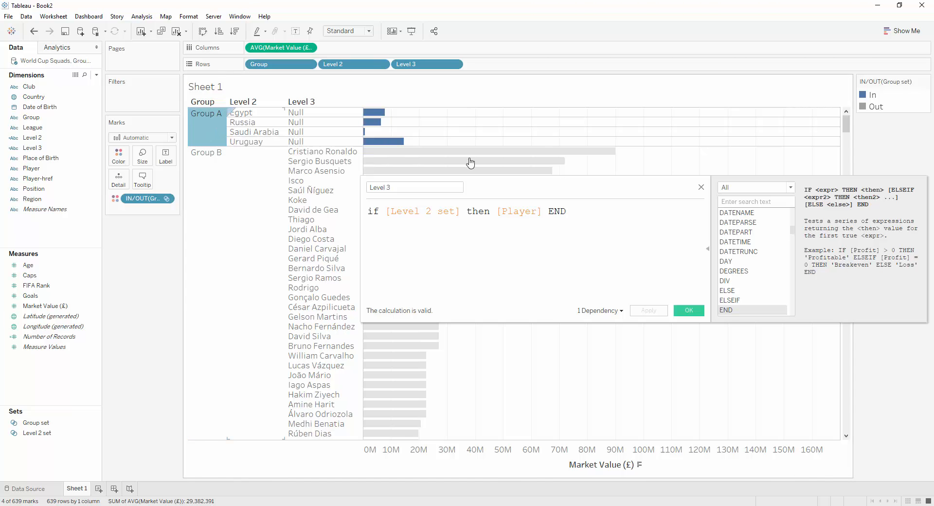
{"action": "left_click_drag", "start_coordinate": [846, 124], "coordinate": [825, 95]}
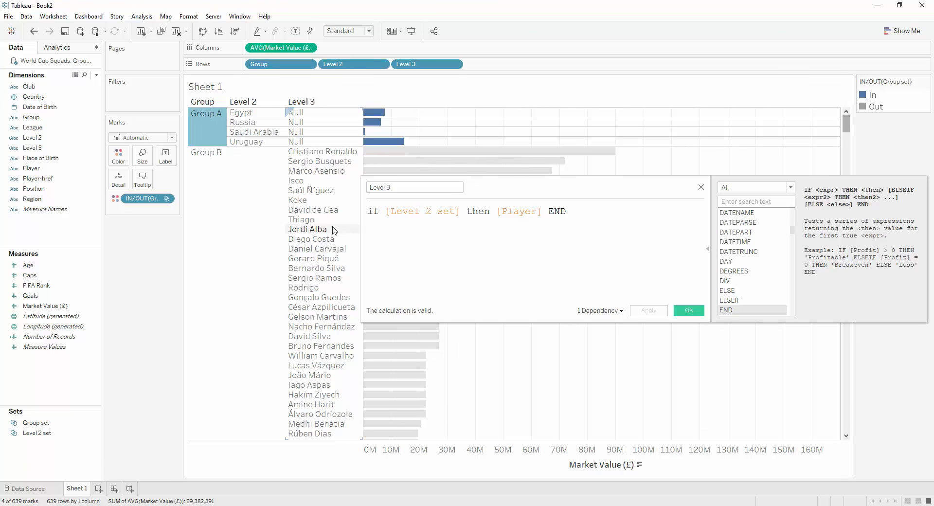
{"action": "left_click", "coordinate": [218, 194]}
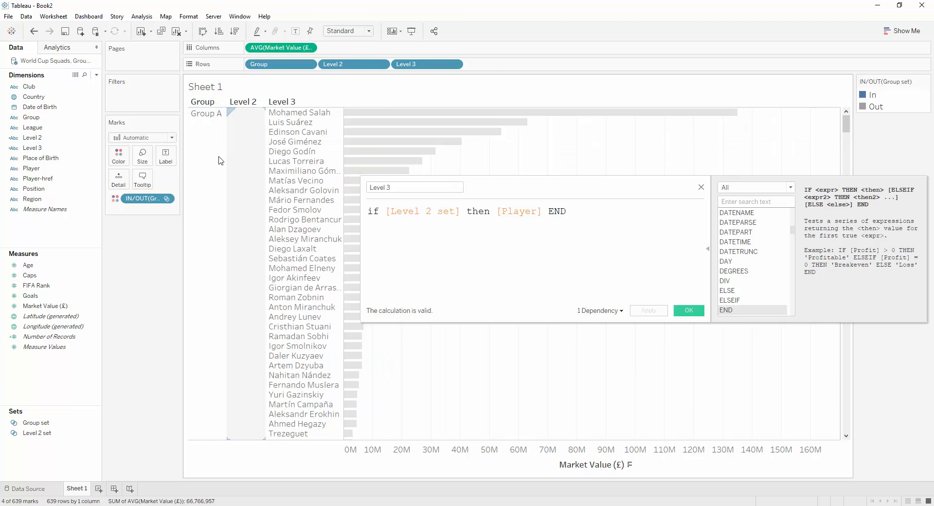
{"action": "left_click_drag", "start_coordinate": [845, 123], "coordinate": [845, 159]}
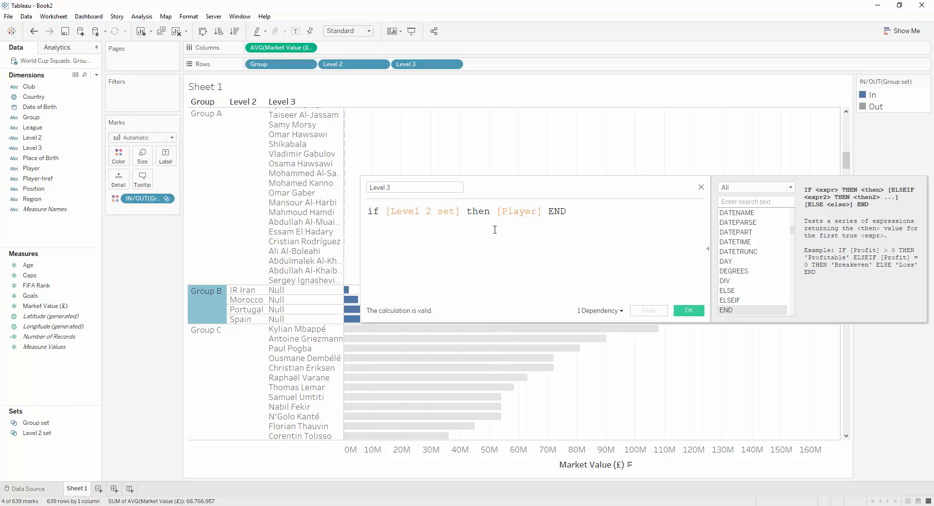
- Inspect the members of Level 2 set in its editor and close it
{"action": "right_click", "coordinate": [57, 433]}
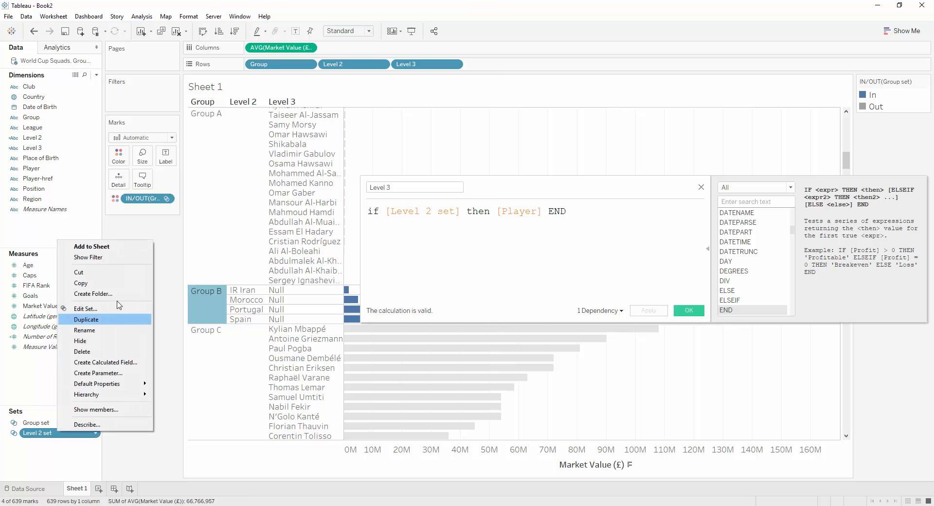
{"action": "left_click", "coordinate": [100, 307]}
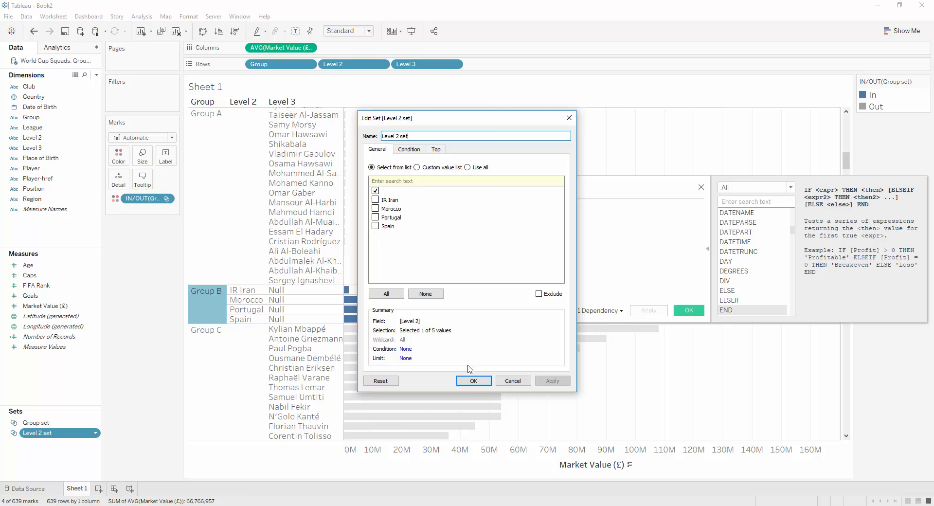
{"action": "left_click", "coordinate": [470, 381]}
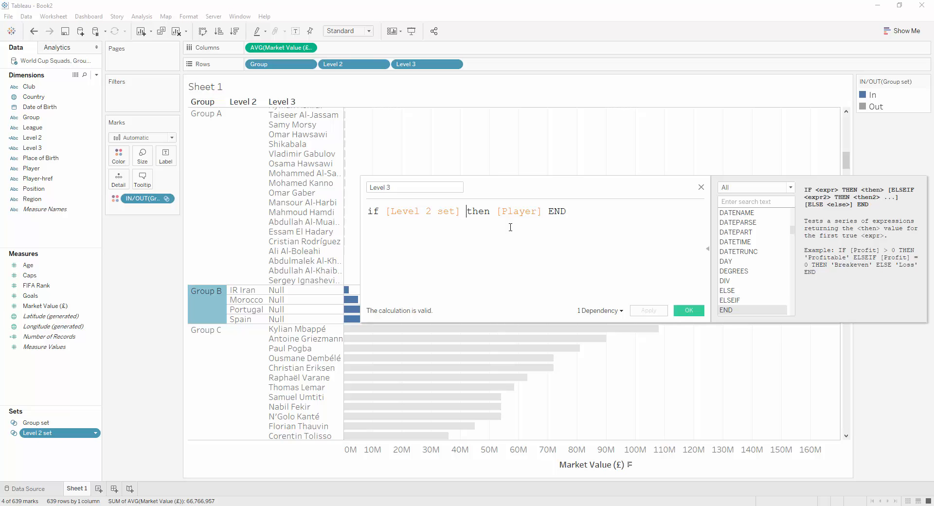
- Extend the Level 3 formula to if [Level 2 set] and [Level 2]<>"" then [Player] END and apply it
{"action": "type", "text": "and "}
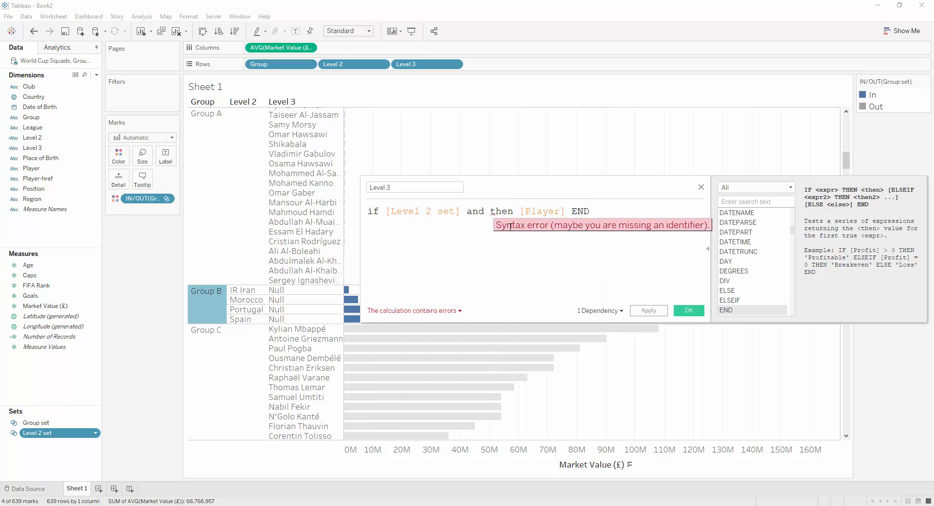
{"action": "type", "text": "lev"}
{"action": "key", "text": "Return"}
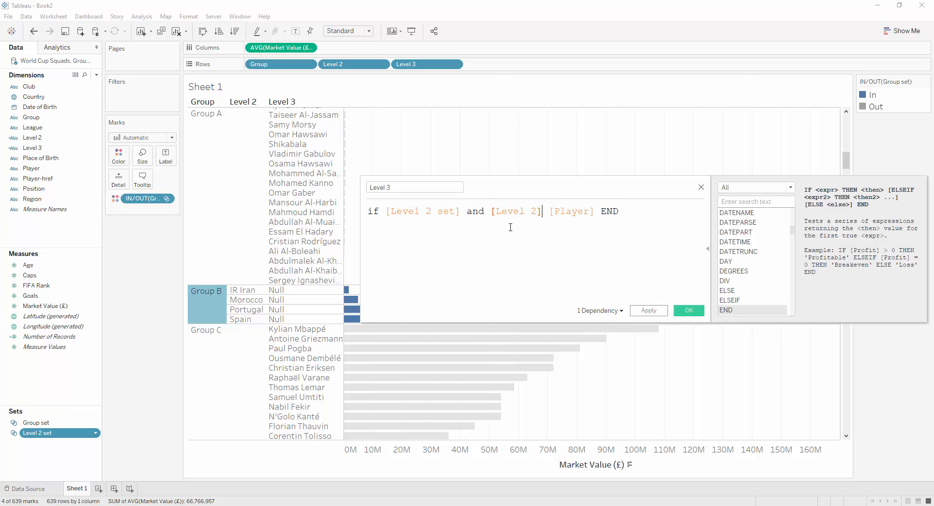
{"action": "type", "text": "<>"}
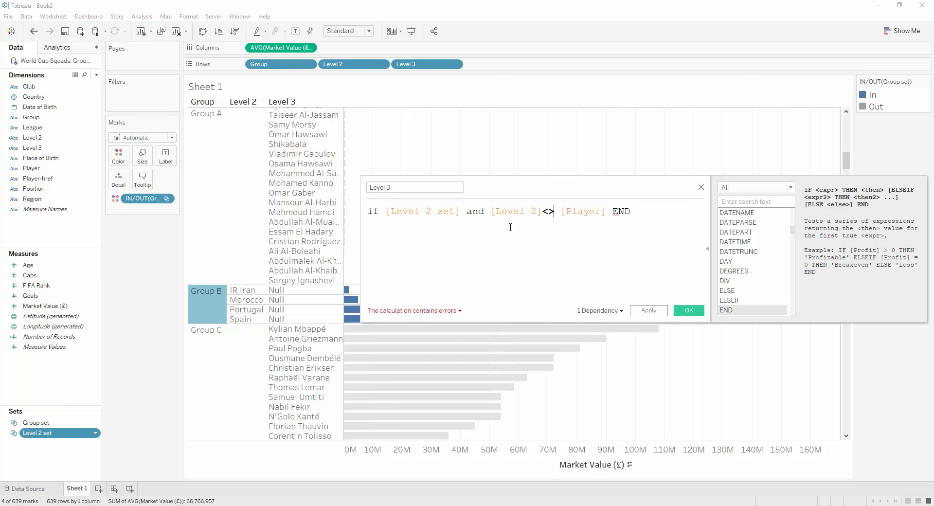
{"action": "type", "text": "\"\" then"}
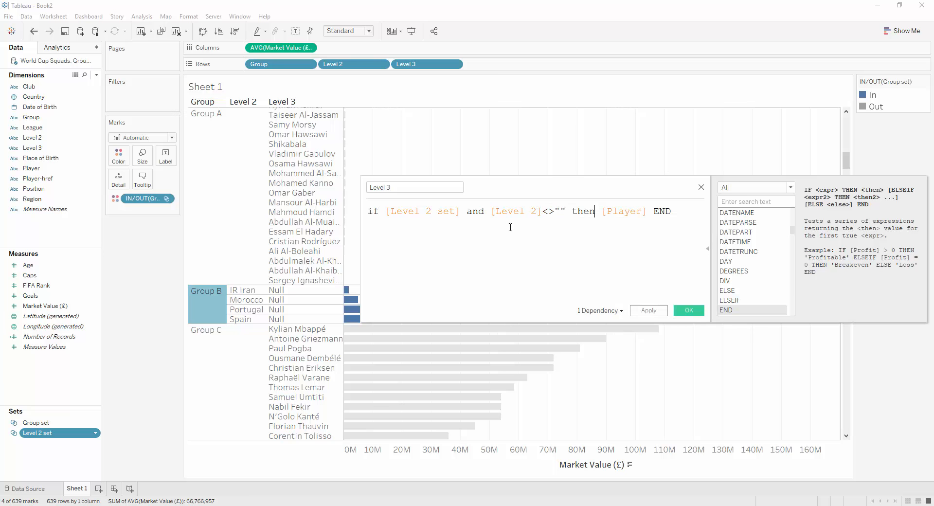
{"action": "left_click", "coordinate": [649, 310]}
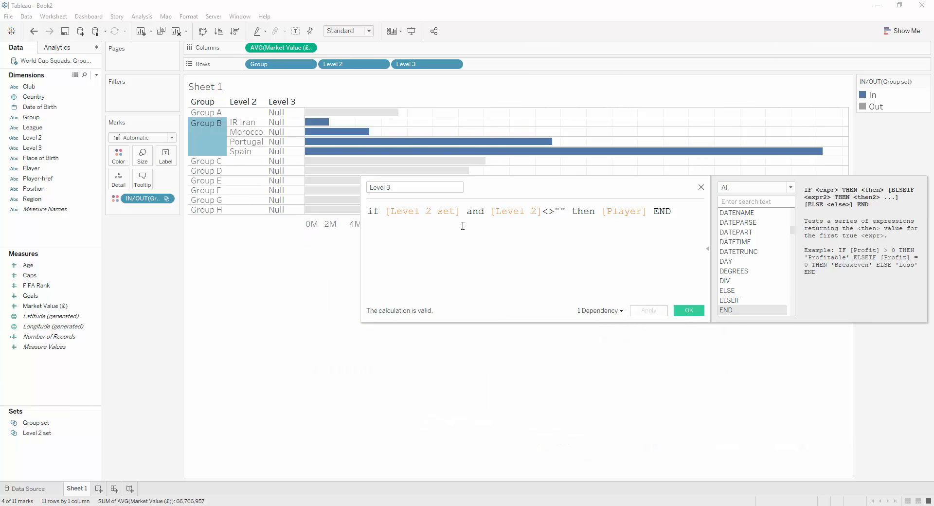
- Test the drill-down by selecting IR Iran, Group C and Denmark, close the calculation editor, and clear the Denmark selection
{"action": "left_click", "coordinate": [246, 124]}
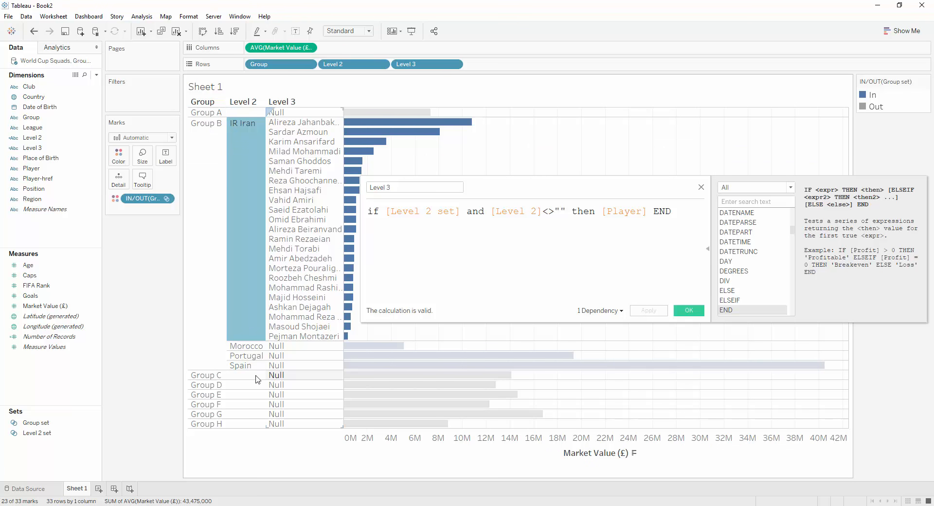
{"action": "left_click", "coordinate": [216, 376]}
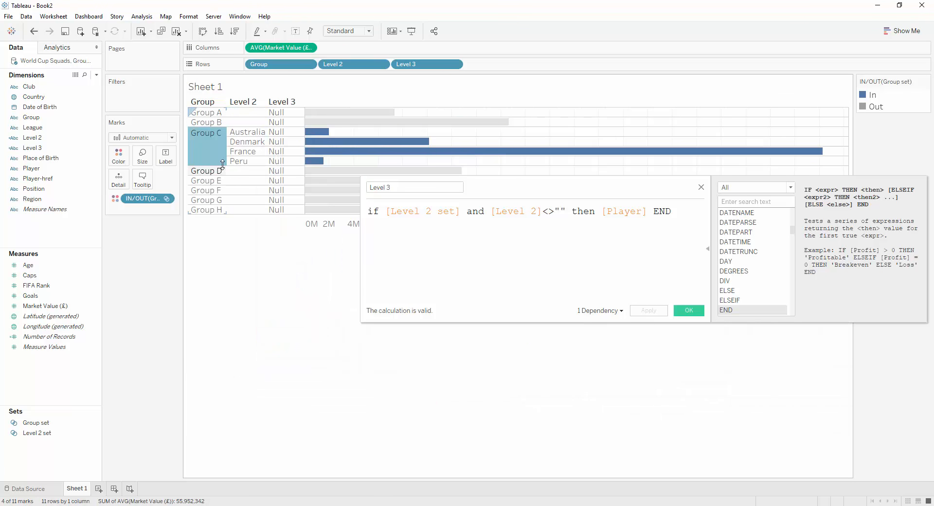
{"action": "left_click", "coordinate": [245, 146]}
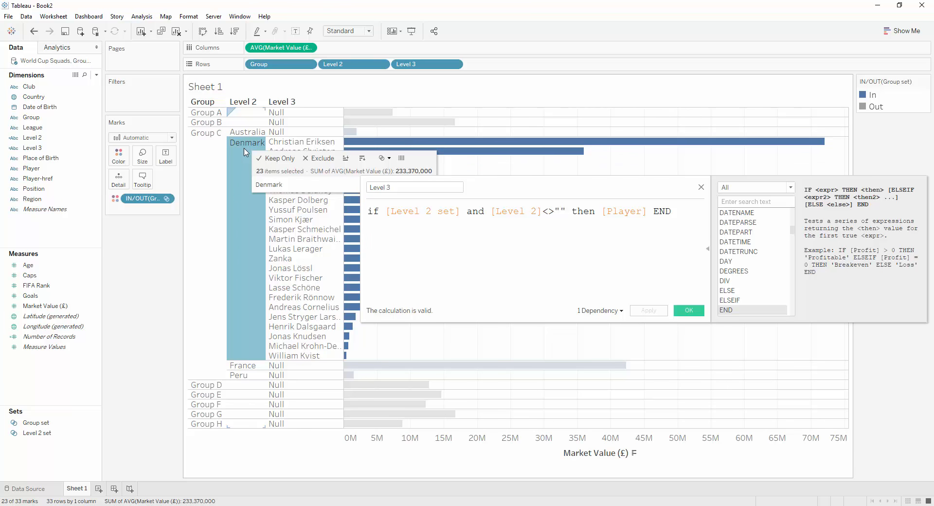
{"action": "left_click", "coordinate": [689, 311]}
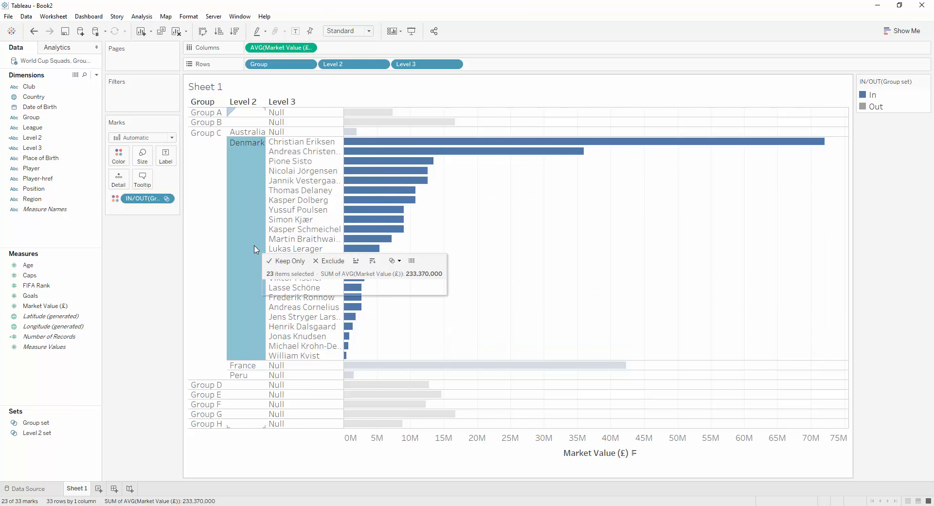
{"action": "left_click", "coordinate": [254, 250]}
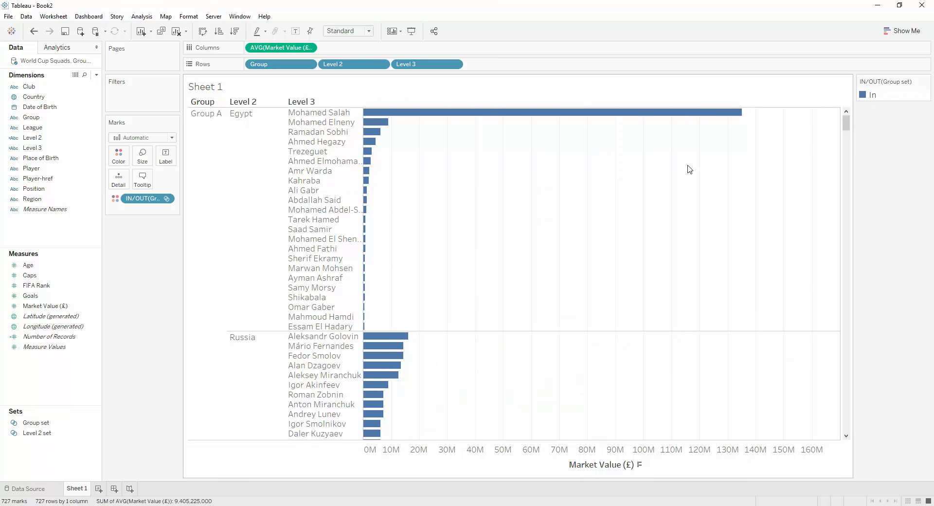
- Inspect the members of Group set and Level 2 set in their editors and close each one
{"action": "left_click", "coordinate": [44, 423]}
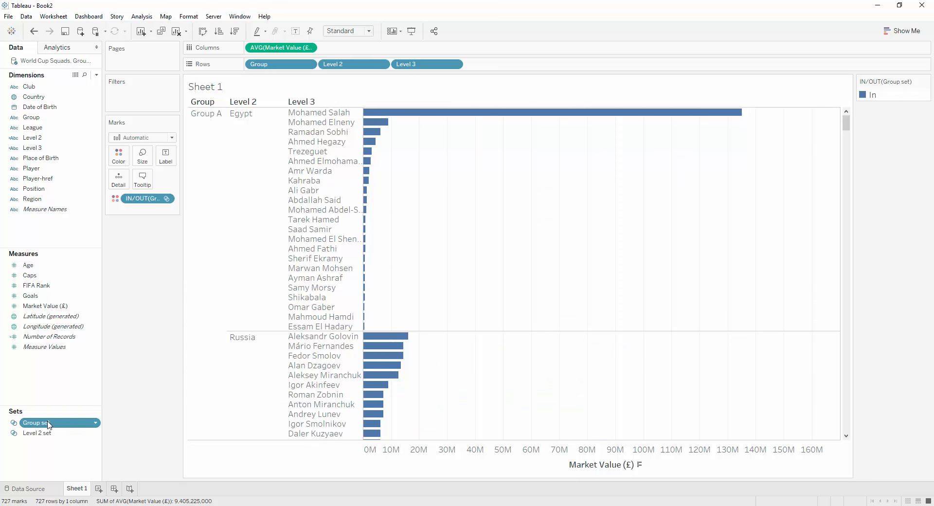
{"action": "right_click", "coordinate": [44, 423]}
{"action": "left_click", "coordinate": [78, 299]}
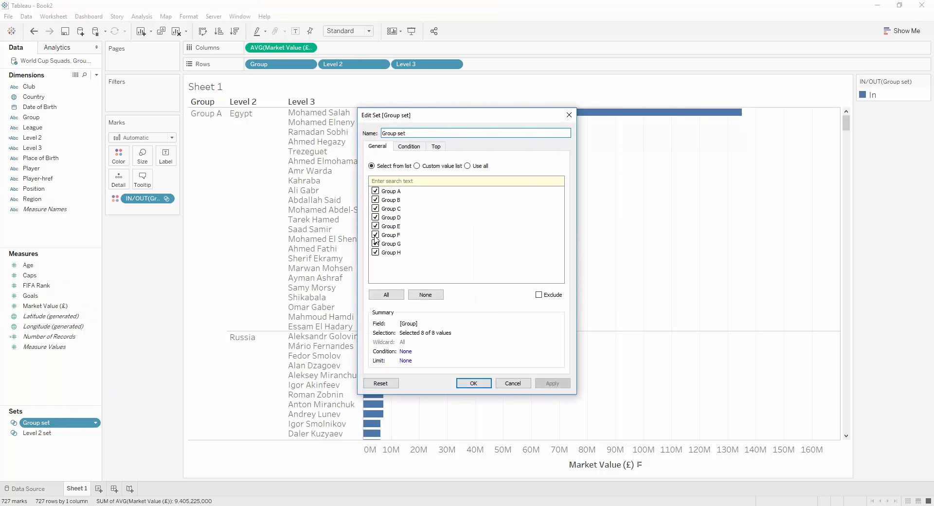
{"action": "left_click", "coordinate": [473, 383]}
{"action": "right_click", "coordinate": [43, 433]}
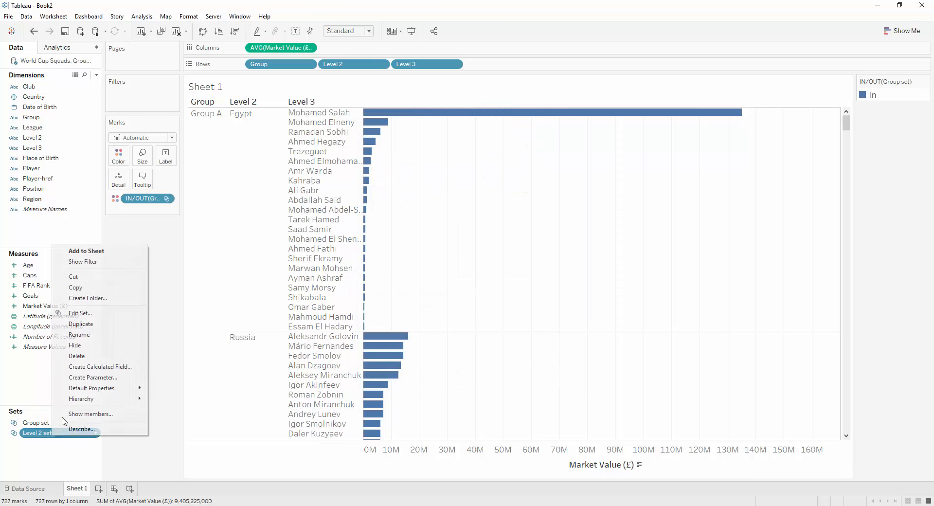
{"action": "left_click", "coordinate": [125, 314]}
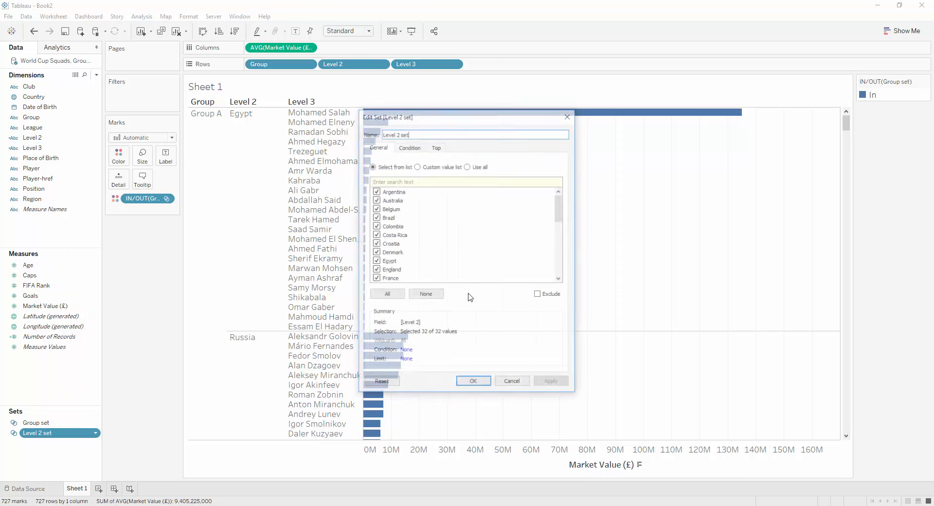
{"action": "left_click", "coordinate": [472, 381]}
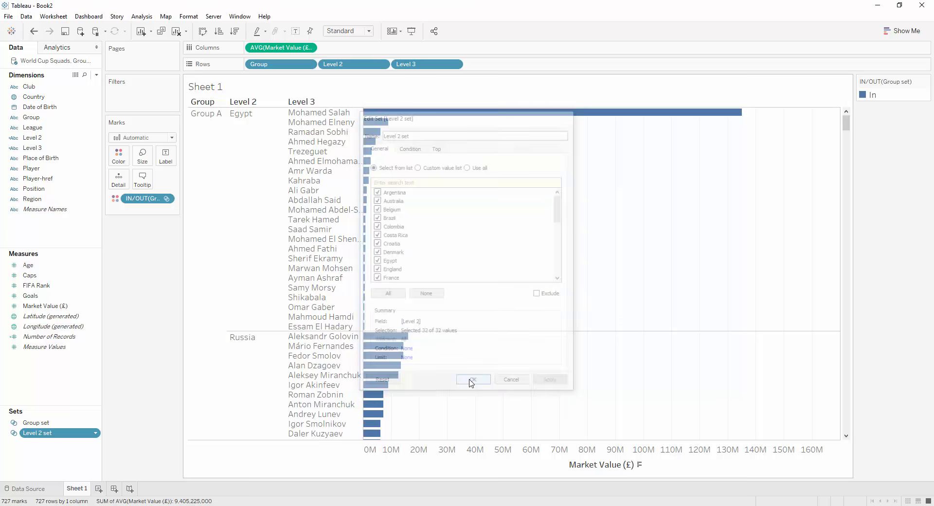
- Edit the worksheet's Set1 action so that clearing the selection removes all values from Group set
{"action": "left_click", "coordinate": [49, 16]}
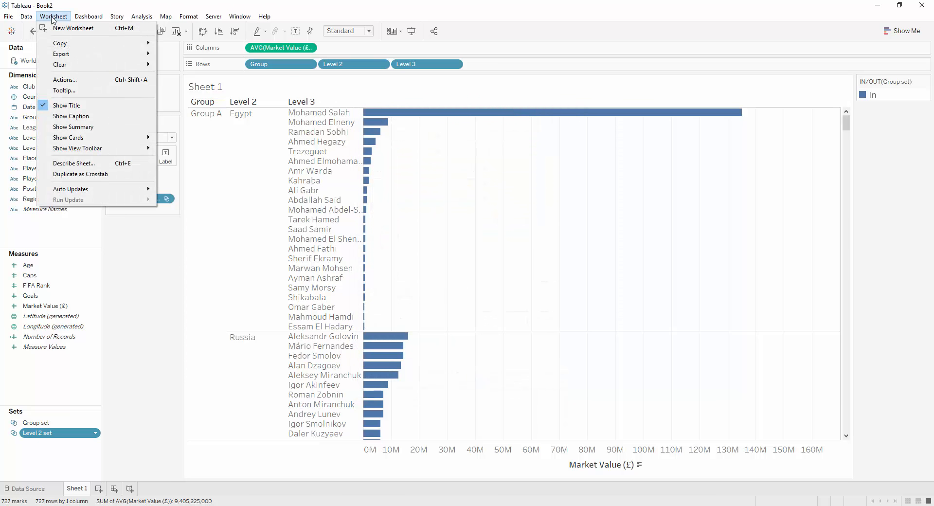
{"action": "left_click", "coordinate": [81, 80]}
{"action": "left_click", "coordinate": [525, 233]}
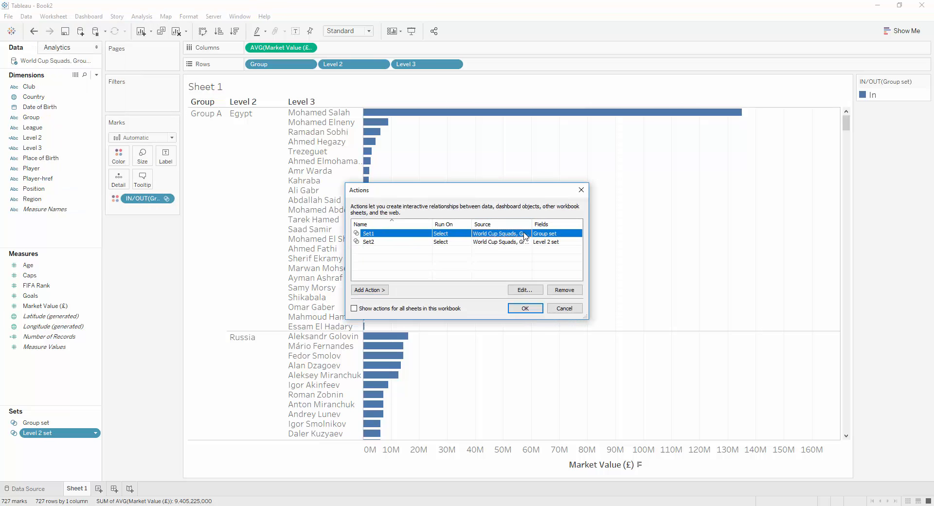
{"action": "left_click", "coordinate": [533, 290]}
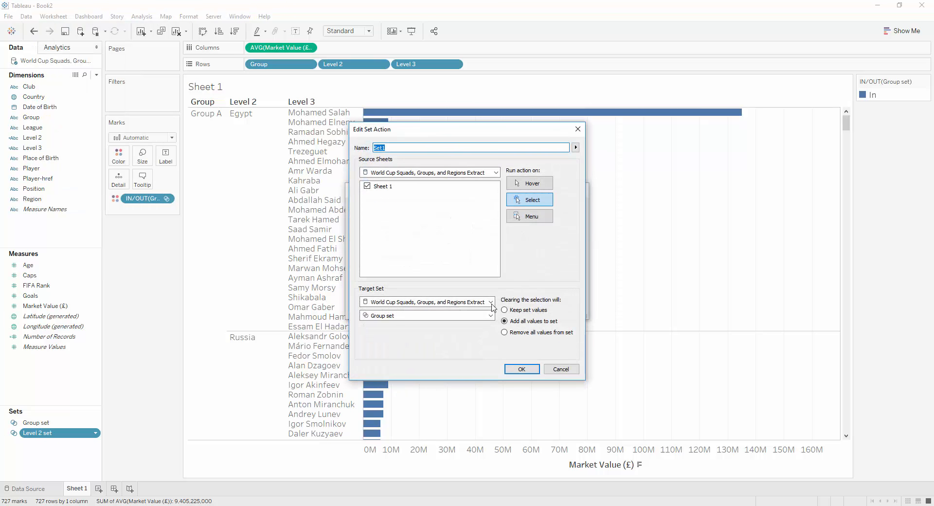
{"action": "left_click", "coordinate": [523, 333]}
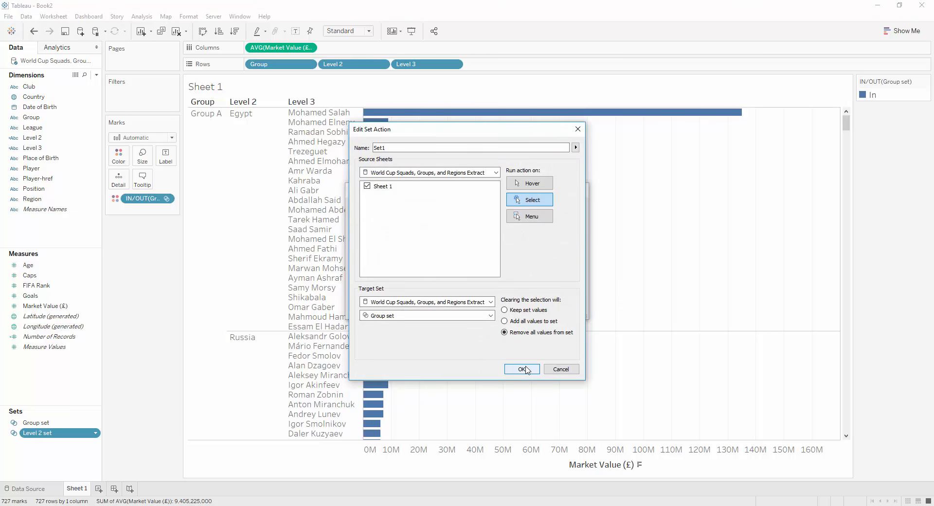
{"action": "left_click", "coordinate": [530, 370]}
- Make clearing the selection remove all values from Level 2 set in the Set2 action, and test by selecting and deselecting Egypt
{"action": "left_click", "coordinate": [523, 242]}
{"action": "left_click", "coordinate": [530, 291]}
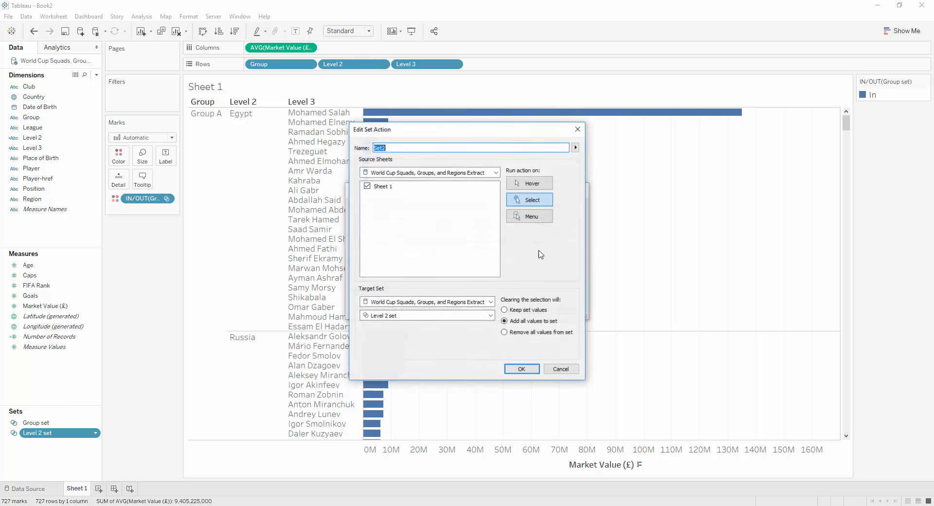
{"action": "left_click", "coordinate": [535, 332]}
{"action": "left_click", "coordinate": [522, 370]}
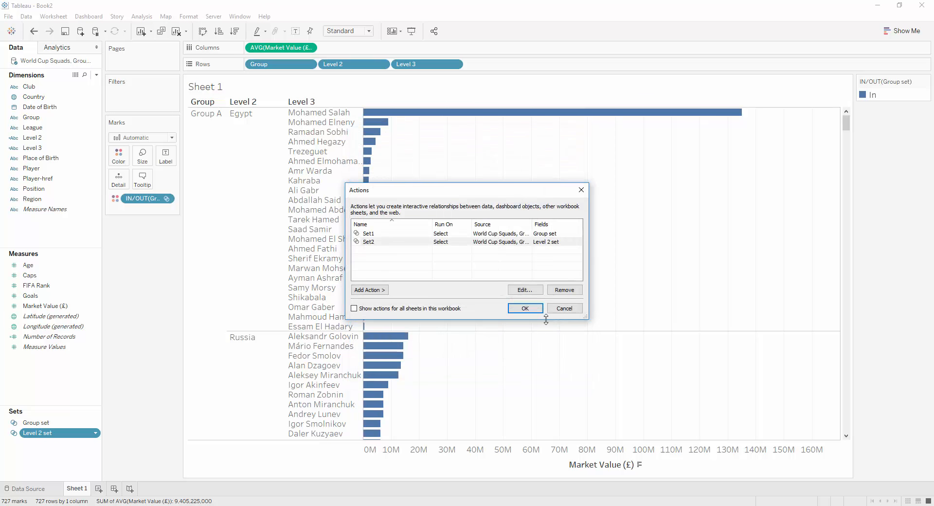
{"action": "left_click", "coordinate": [531, 307]}
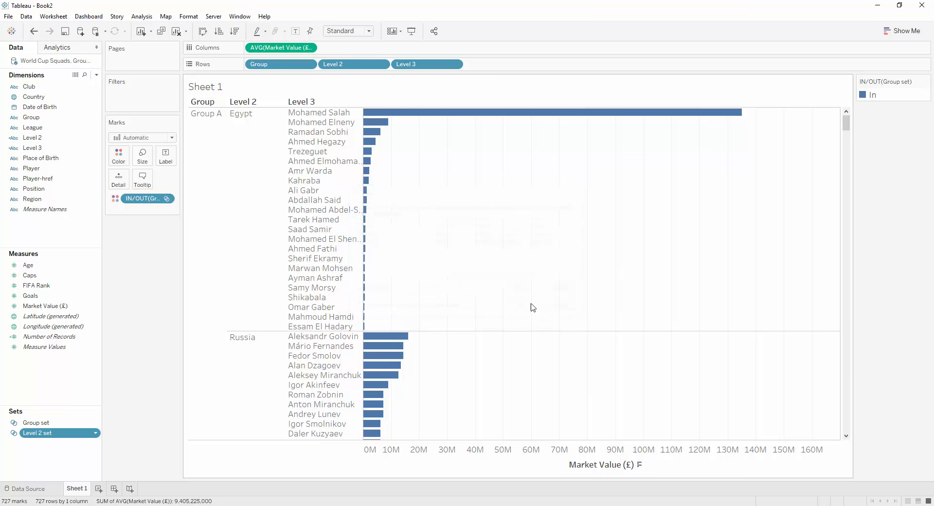
{"action": "left_click", "coordinate": [249, 191]}
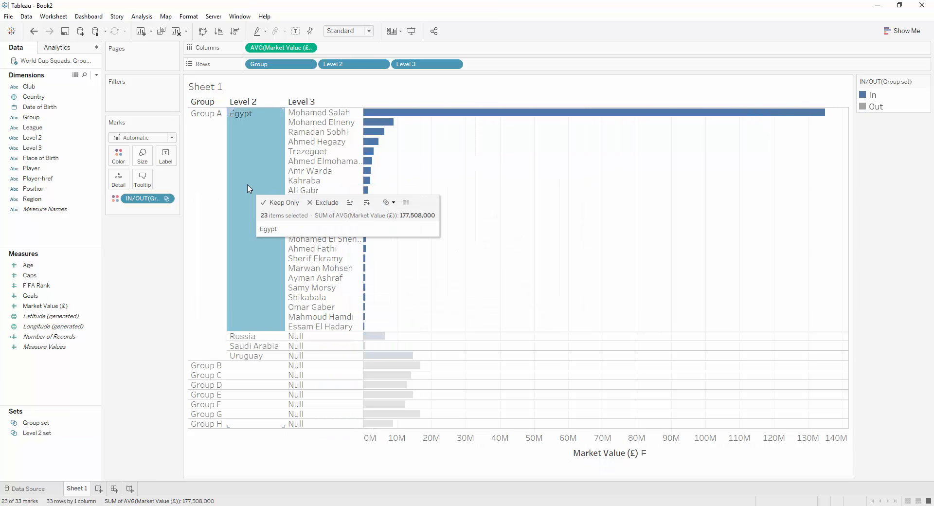
{"action": "left_click", "coordinate": [245, 187]}
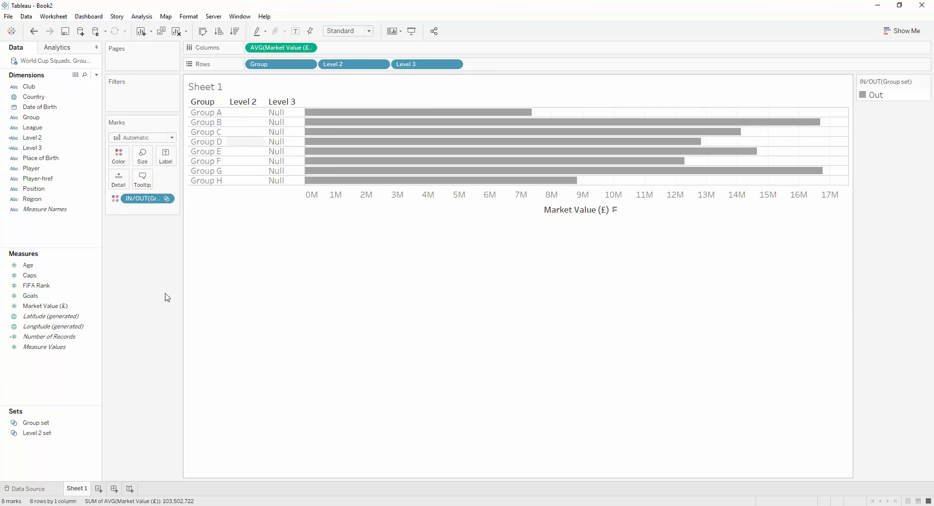
- Add ELSE "" before END in the Level 3 calculated field so that non-matching rows return blank, and save it
{"action": "left_click", "coordinate": [49, 148]}
{"action": "right_click", "coordinate": [49, 148]}
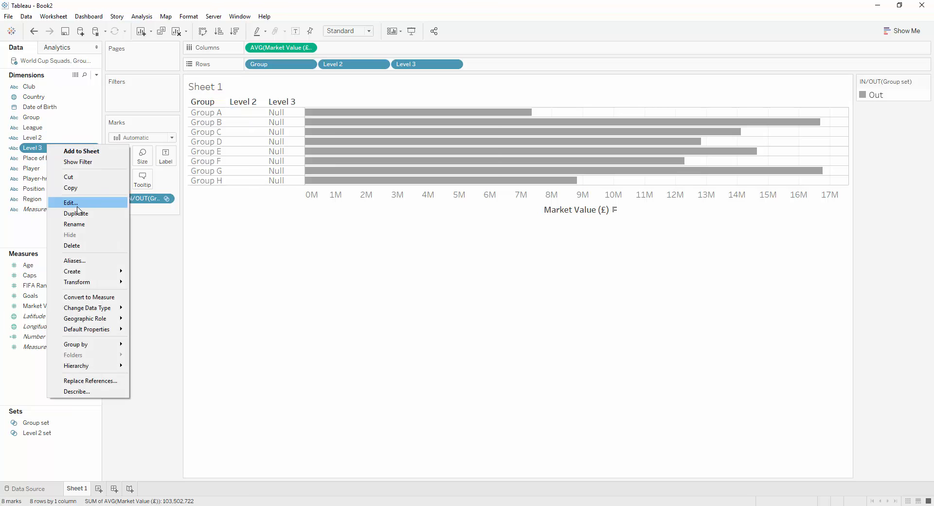
{"action": "left_click", "coordinate": [93, 201]}
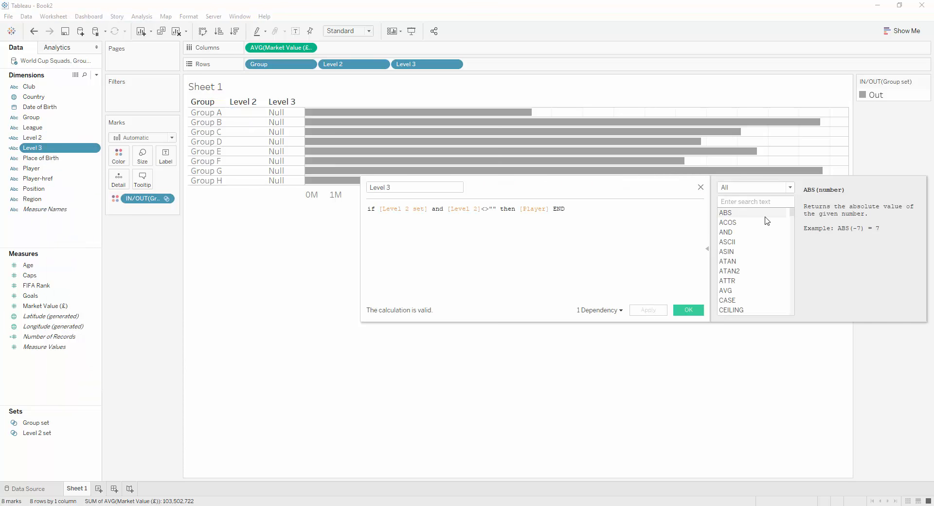
{"action": "type", "text": "ELSE "}
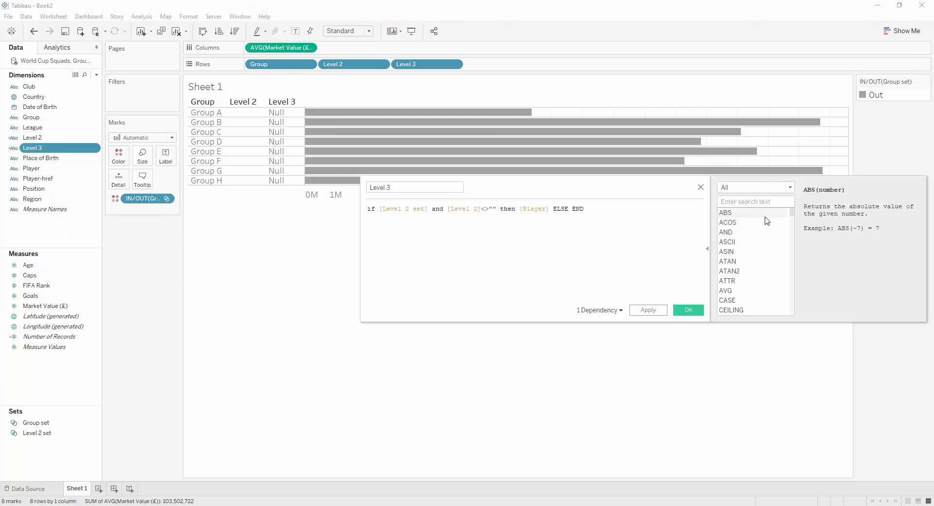
{"action": "type", "text": "\"\""}
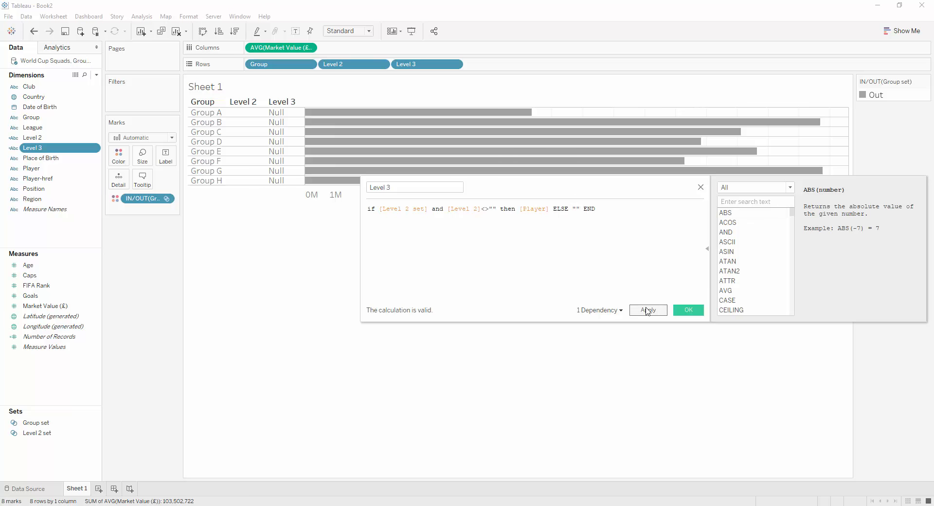
{"action": "left_click", "coordinate": [647, 309]}
{"action": "left_click", "coordinate": [693, 309]}
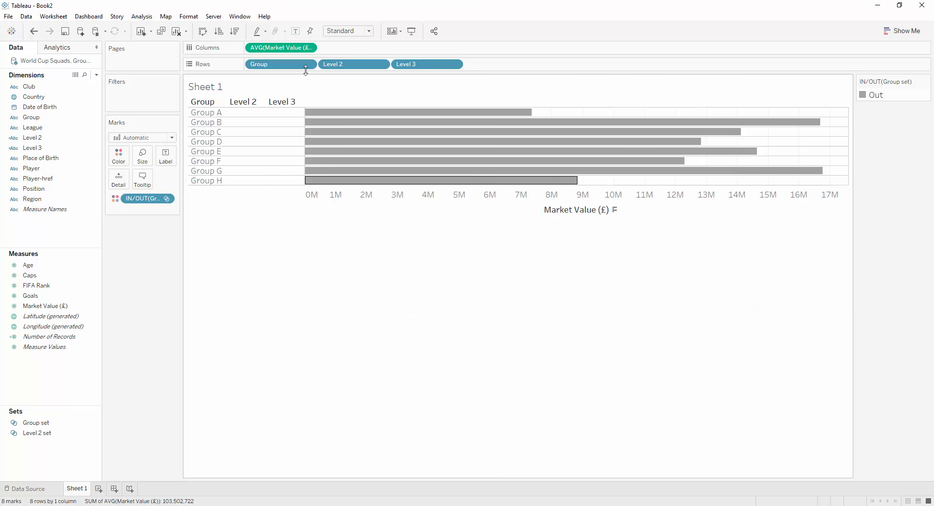
- Hide the field labels for rows in the chart
{"action": "right_click", "coordinate": [242, 101]}
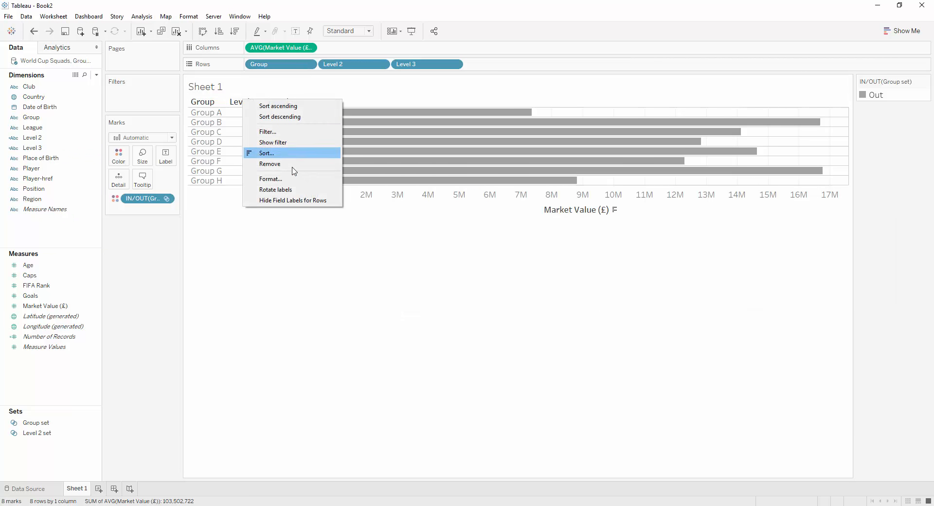
{"action": "left_click", "coordinate": [301, 200]}
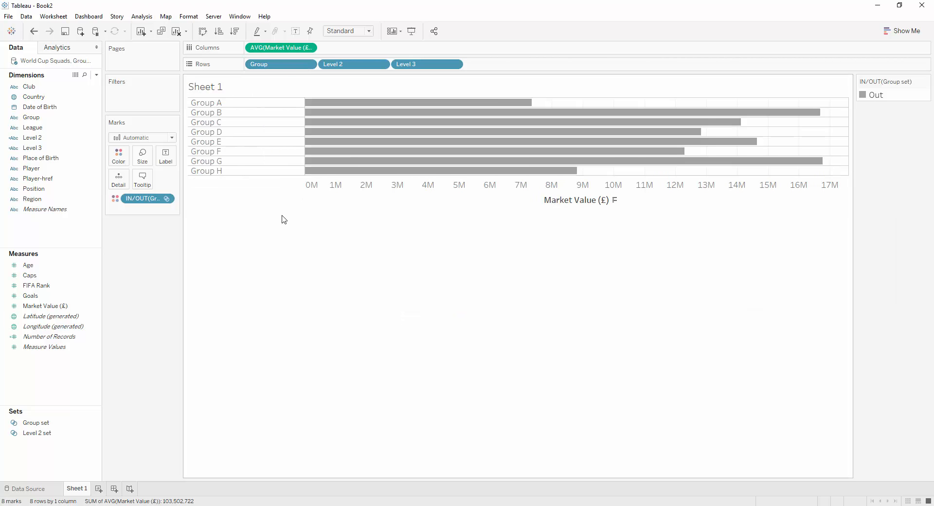
- Sort the Group field in descending order by the average of Market Value (£)
{"action": "left_click", "coordinate": [314, 66]}
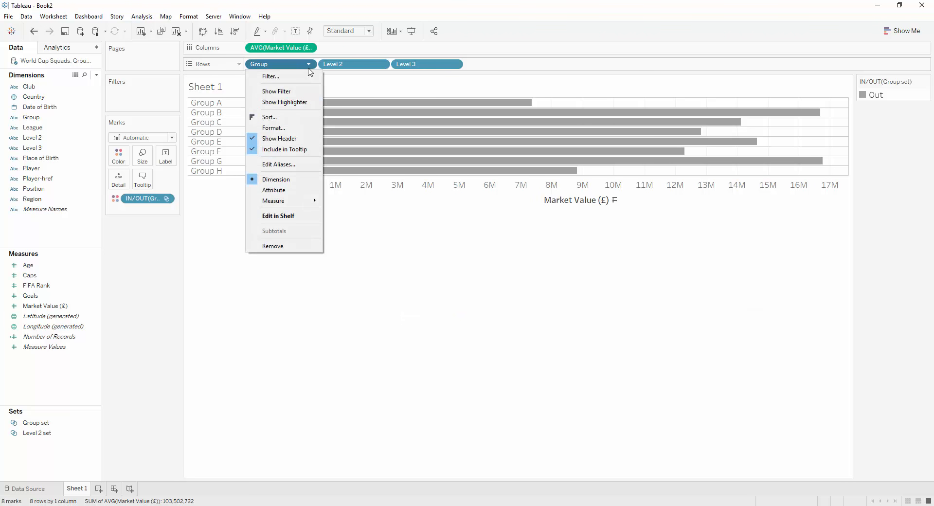
{"action": "left_click", "coordinate": [262, 116]}
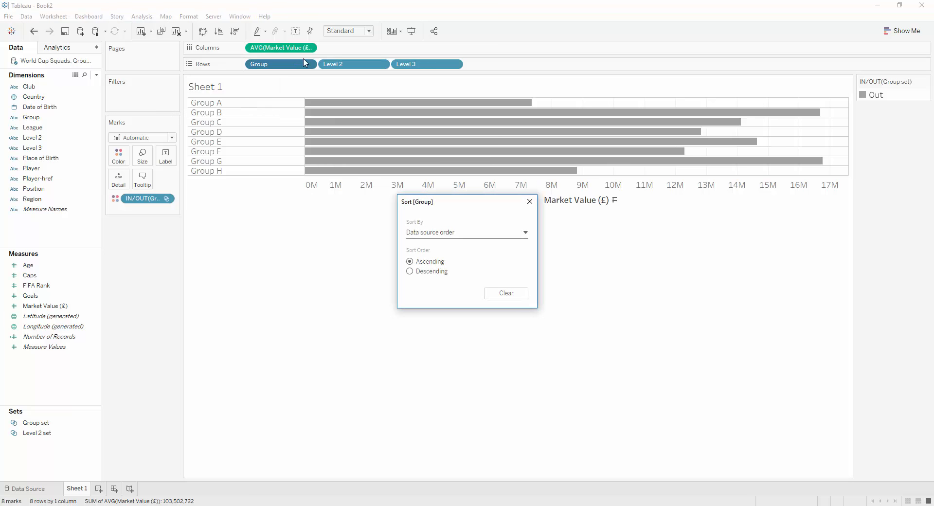
{"action": "left_click", "coordinate": [445, 233]}
{"action": "left_click", "coordinate": [428, 265]}
{"action": "left_click", "coordinate": [429, 275]}
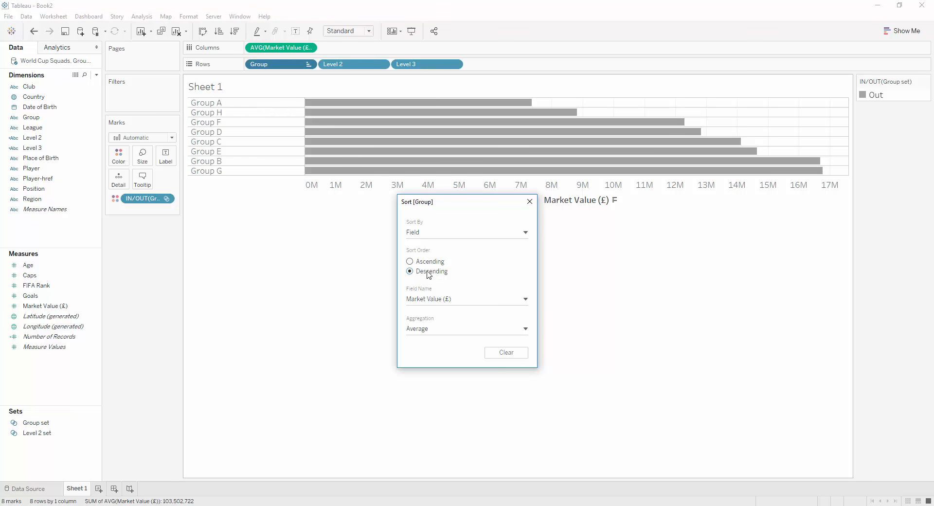
{"action": "left_click", "coordinate": [530, 201]}
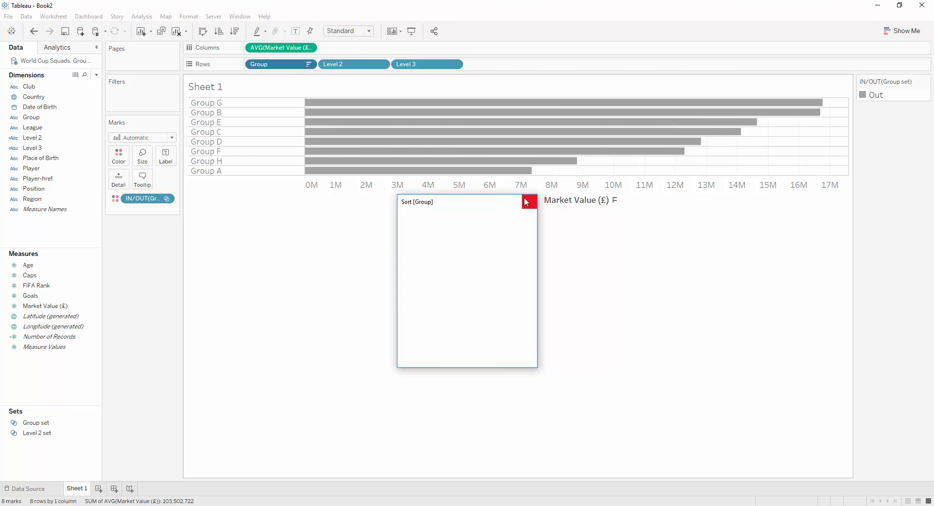
- Sort the Level 2 field in descending order and close its sort settings
{"action": "left_click", "coordinate": [382, 64]}
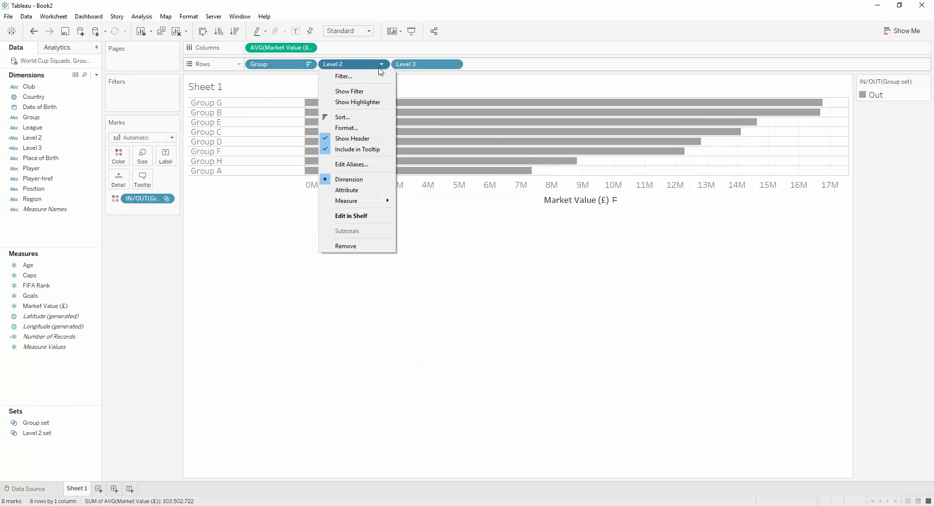
{"action": "left_click", "coordinate": [362, 117]}
{"action": "left_click", "coordinate": [483, 233]}
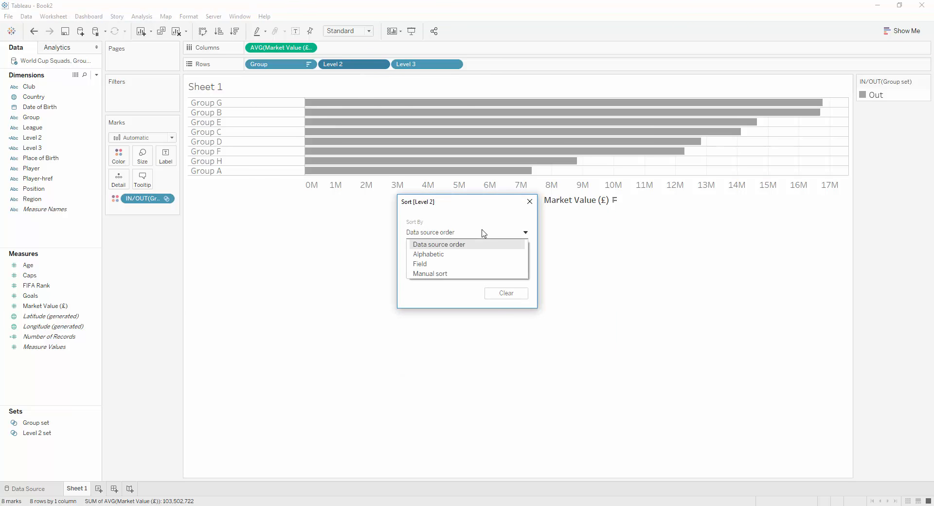
{"action": "left_click", "coordinate": [481, 233]}
{"action": "left_click", "coordinate": [432, 271]}
{"action": "left_click", "coordinate": [462, 234]}
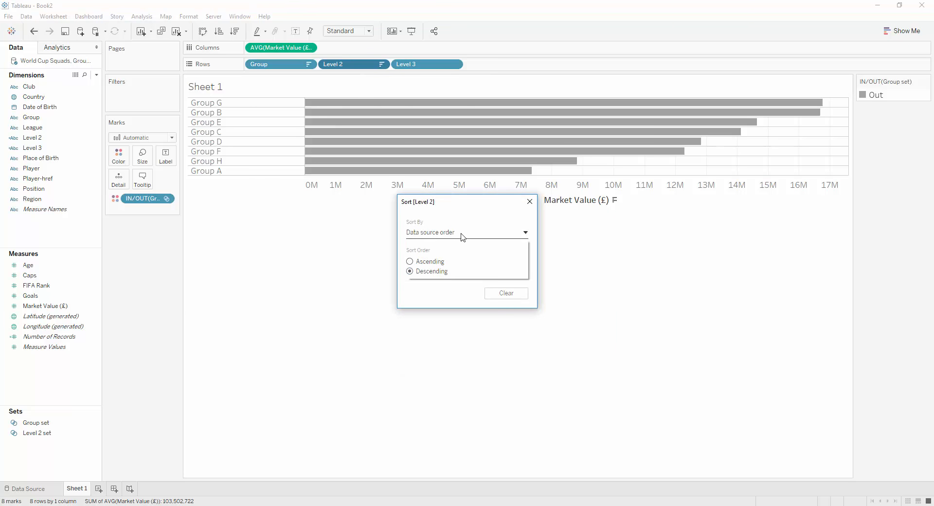
{"action": "left_click", "coordinate": [451, 266]}
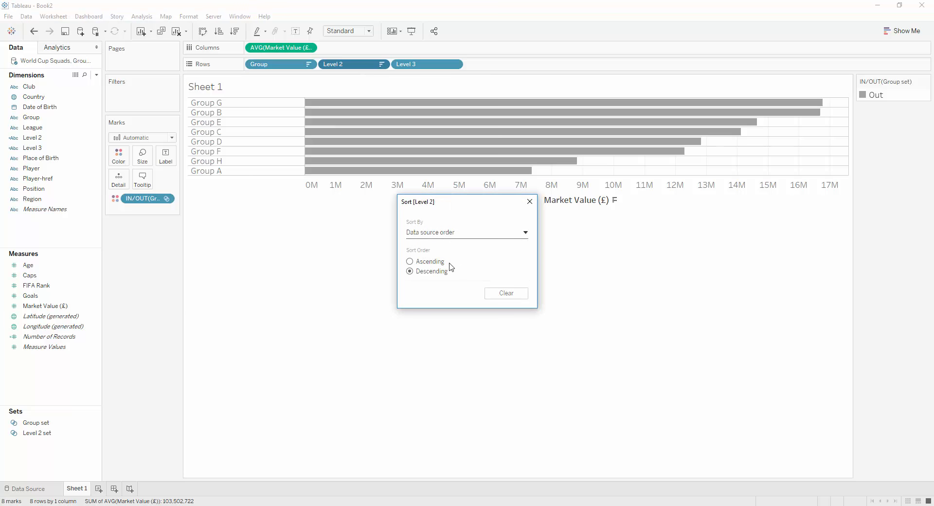
{"action": "left_click", "coordinate": [529, 202]}
- Test the drill-down by expanding Group G, Group B and Group E in turn, opening Costa Rica's players, and clearing the selection
{"action": "left_click", "coordinate": [244, 105]}
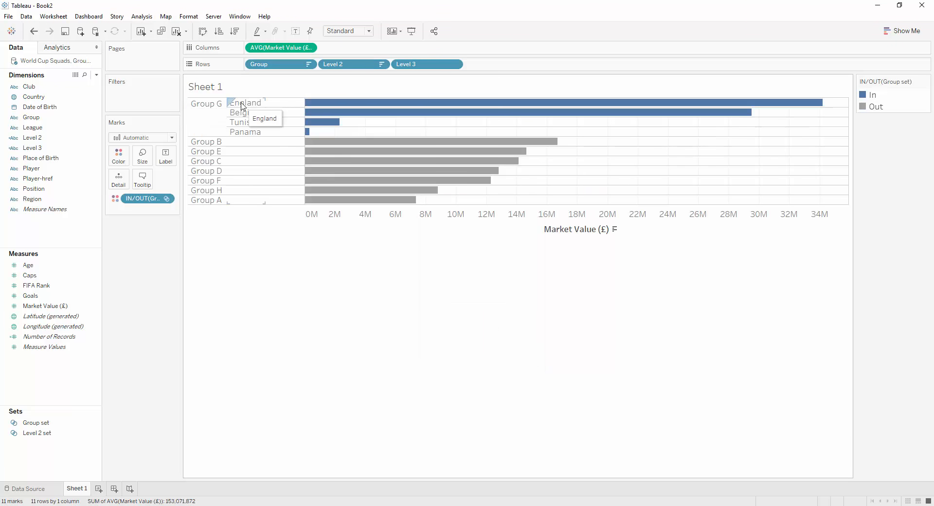
{"action": "left_click", "coordinate": [246, 143]}
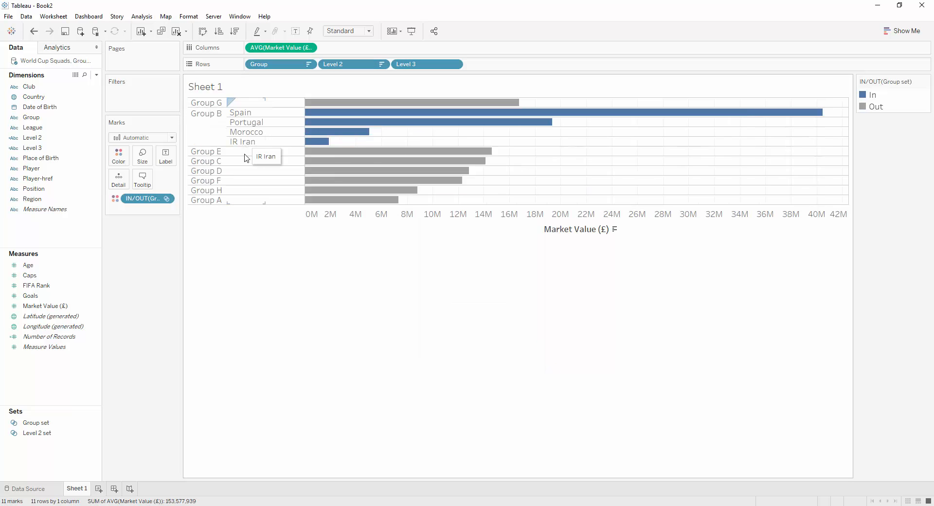
{"action": "left_click", "coordinate": [244, 151]}
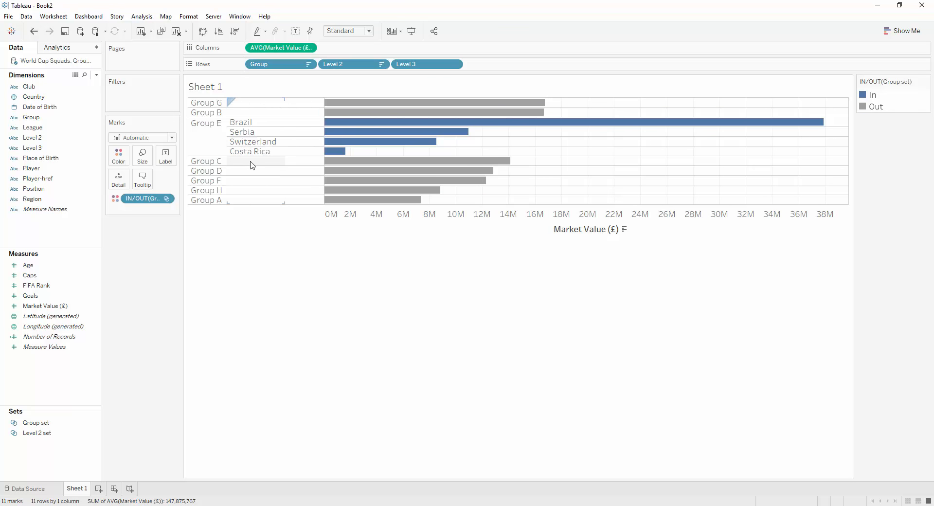
{"action": "left_click", "coordinate": [292, 152]}
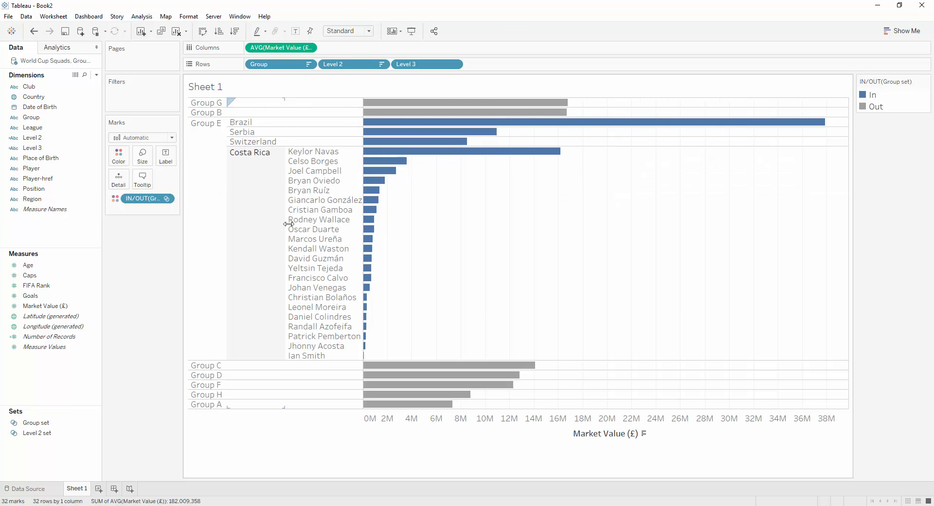
{"action": "left_click", "coordinate": [264, 210]}
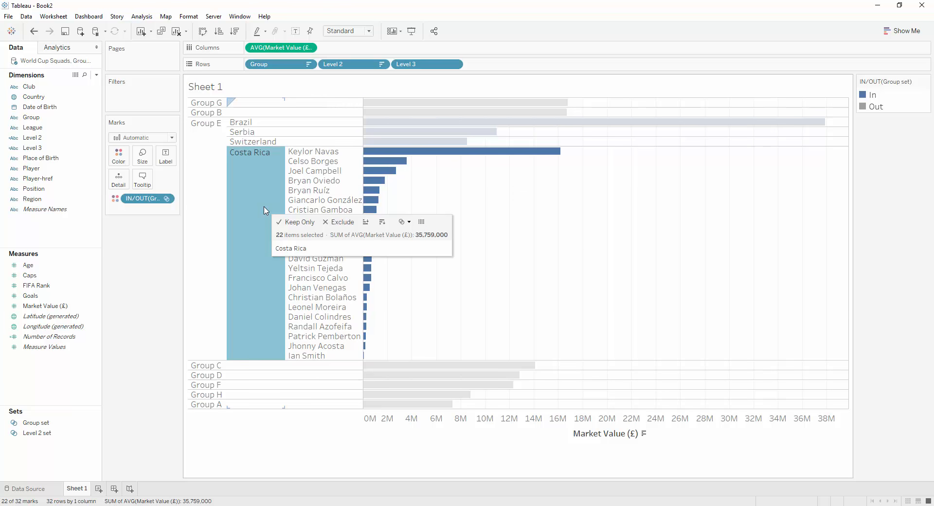
{"action": "left_click", "coordinate": [236, 209]}
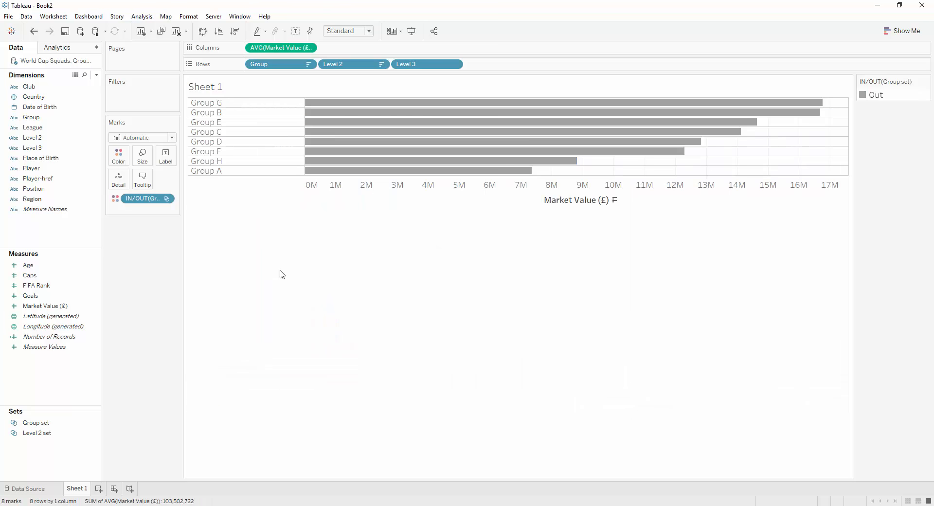